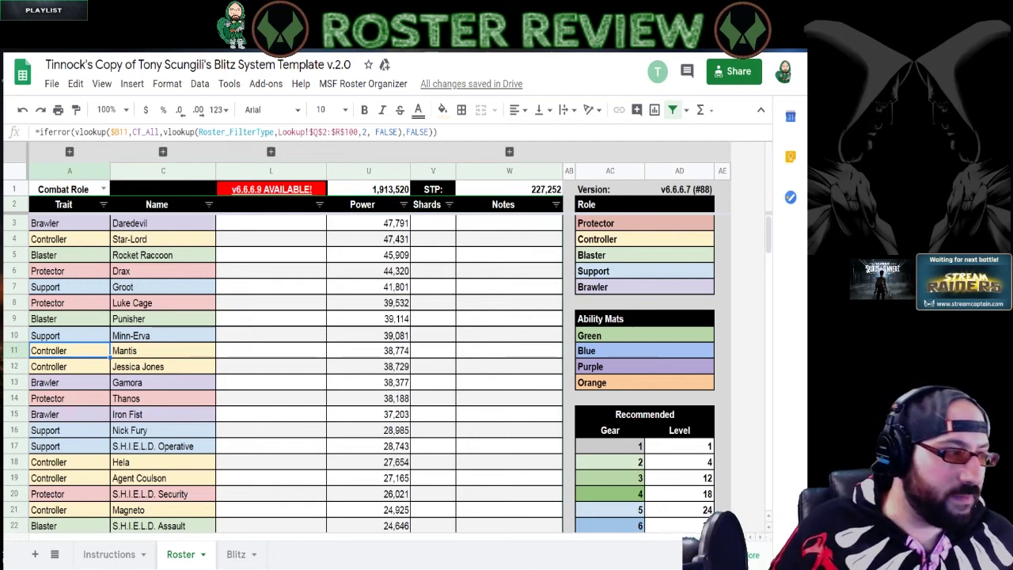
- Examine the Roster sheet's characters, traits and power values from the strongest entries down to the unpowered ones at the end
{"action": "left_click", "coordinate": [167, 401]}
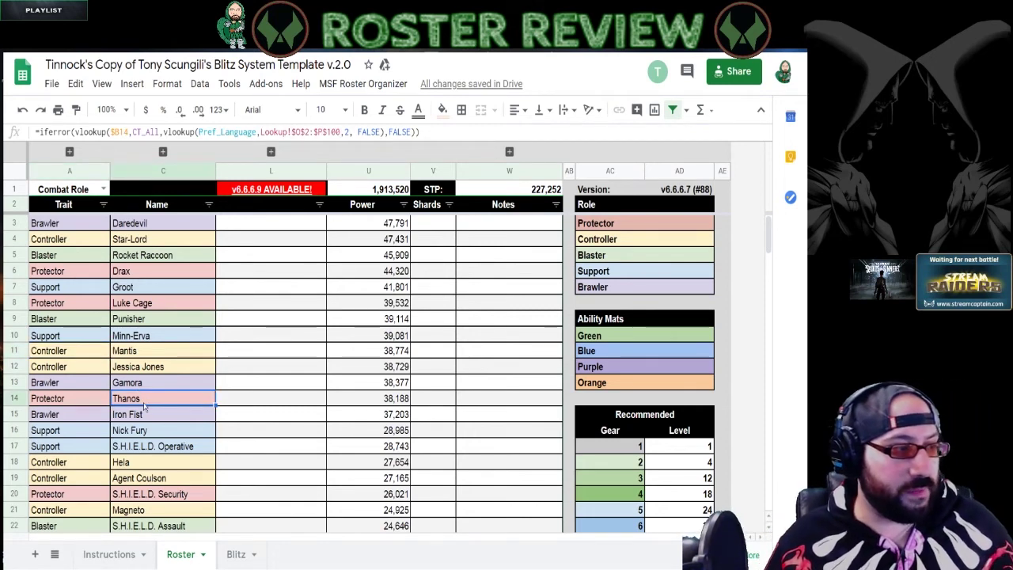
{"action": "left_click", "coordinate": [168, 338]}
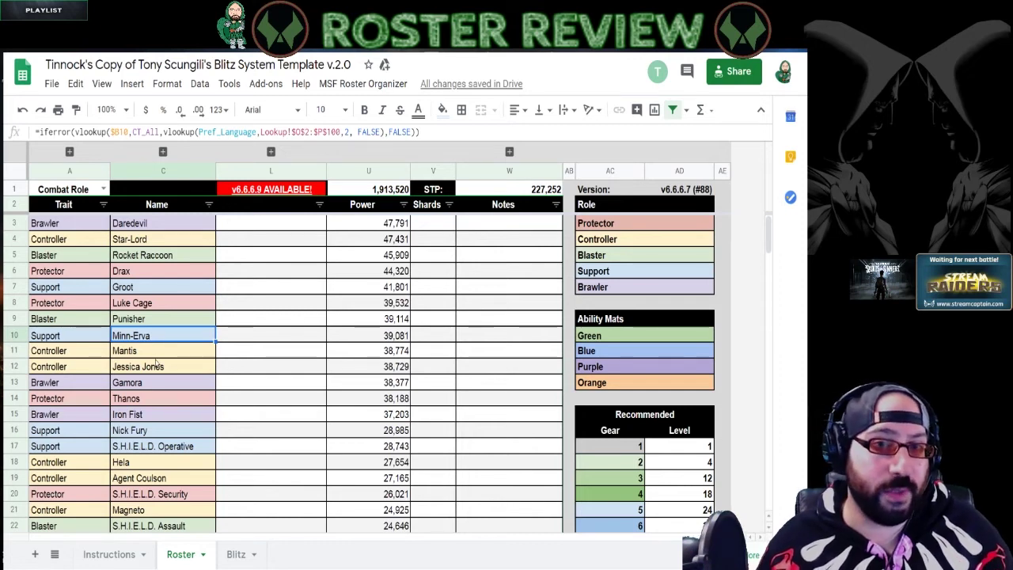
{"action": "scroll", "coordinate": [158, 380], "scroll_direction": "down", "scroll_amount": 1}
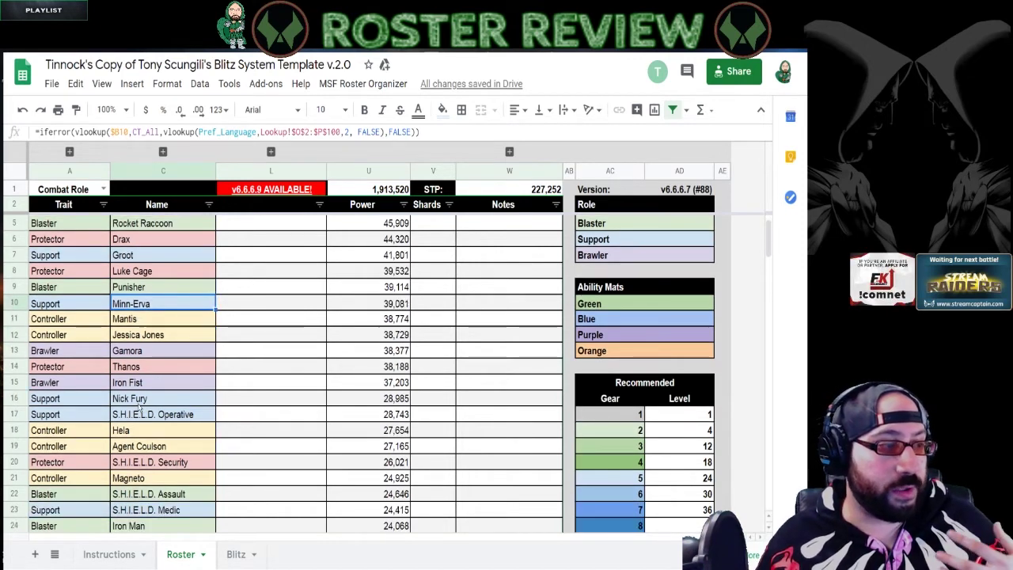
{"action": "scroll", "coordinate": [156, 241], "scroll_direction": "up", "scroll_amount": 1}
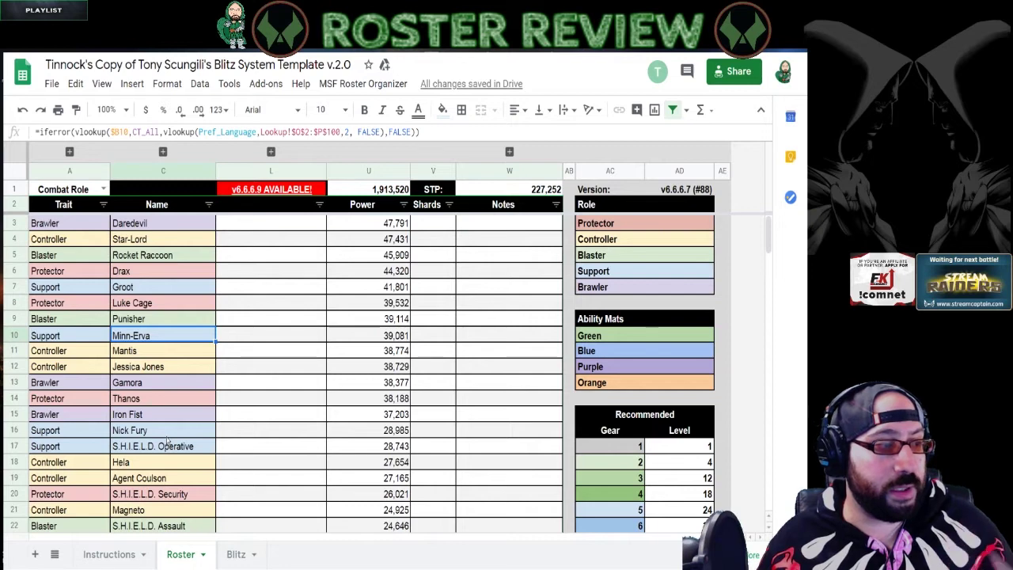
{"action": "scroll", "coordinate": [165, 443], "scroll_direction": "down", "scroll_amount": 2}
{"action": "scroll", "coordinate": [150, 451], "scroll_direction": "down", "scroll_amount": 3}
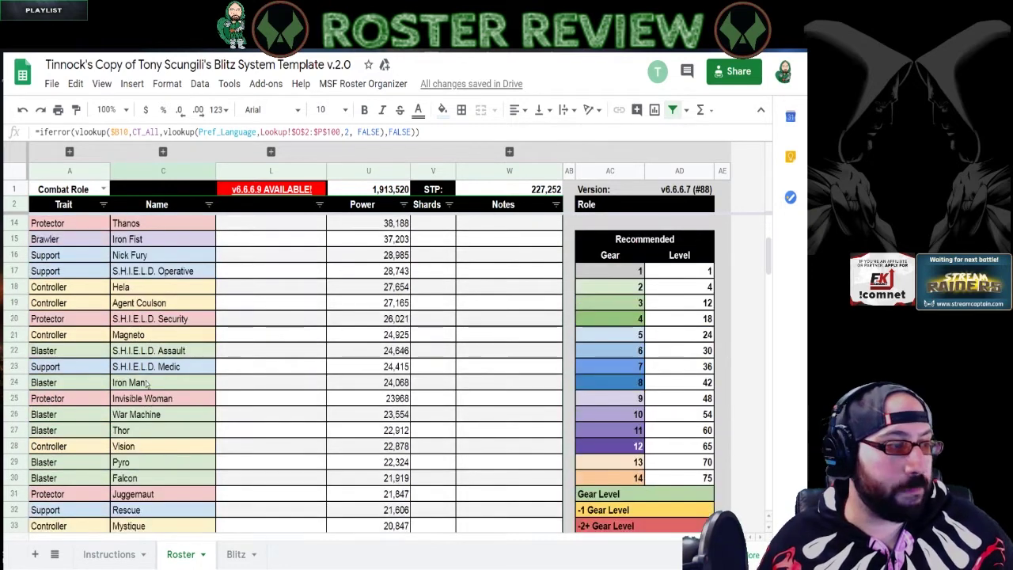
{"action": "scroll", "coordinate": [151, 415], "scroll_direction": "down", "scroll_amount": 20}
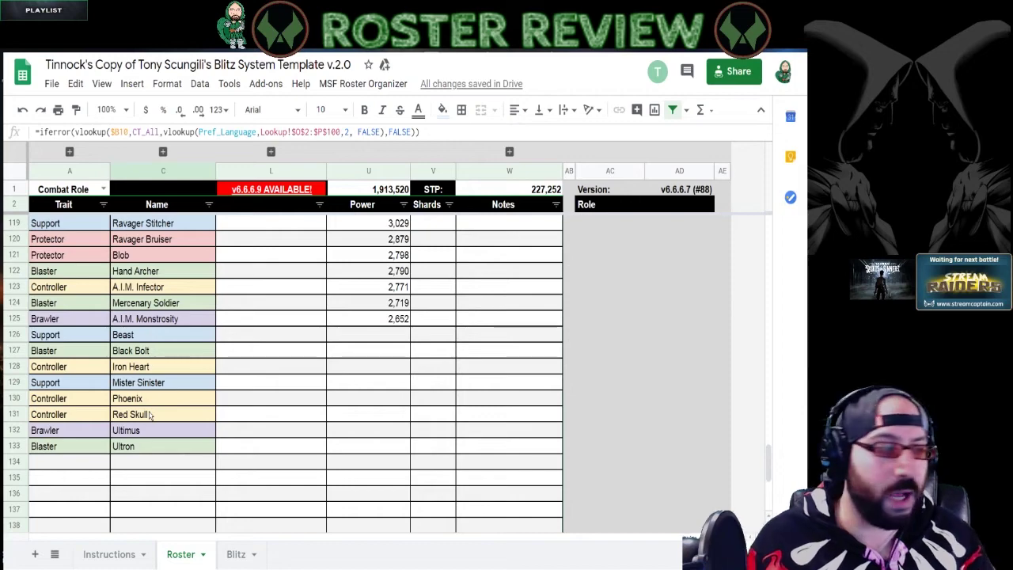
{"action": "scroll", "coordinate": [150, 414], "scroll_direction": "up", "scroll_amount": 15}
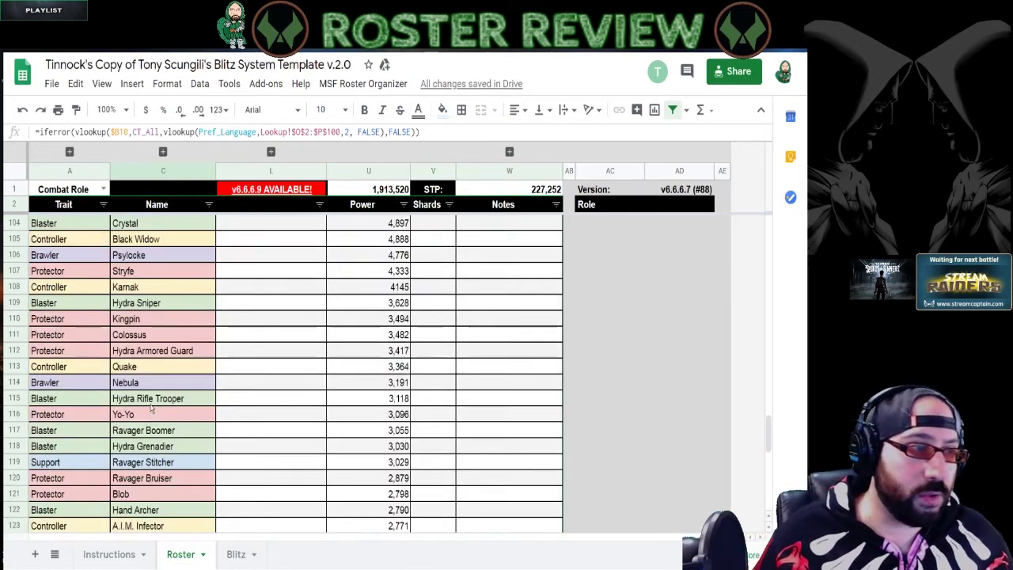
{"action": "scroll", "coordinate": [155, 412], "scroll_direction": "up", "scroll_amount": 15}
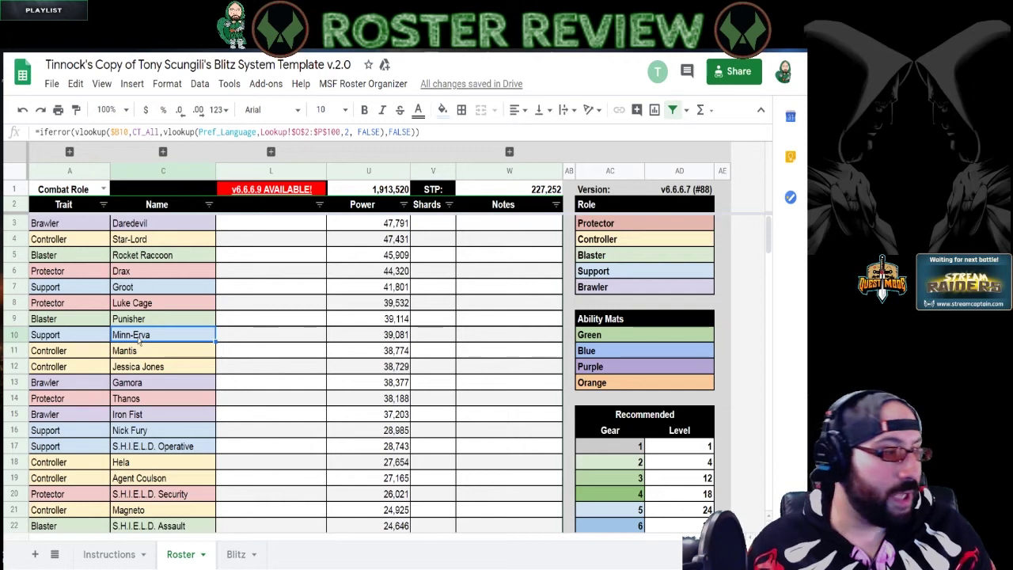
- Review the upper part of the roster again, comparing power around Iron Fist and down to Wolverine
{"action": "left_click", "coordinate": [163, 414]}
{"action": "scroll", "coordinate": [164, 418], "scroll_direction": "down", "scroll_amount": 3}
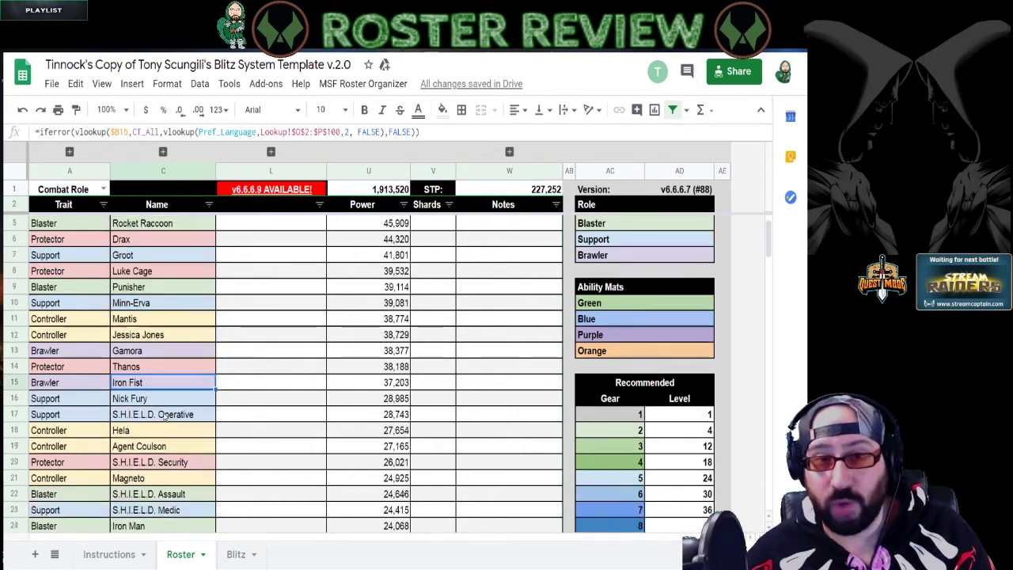
{"action": "scroll", "coordinate": [162, 414], "scroll_direction": "up", "scroll_amount": 1}
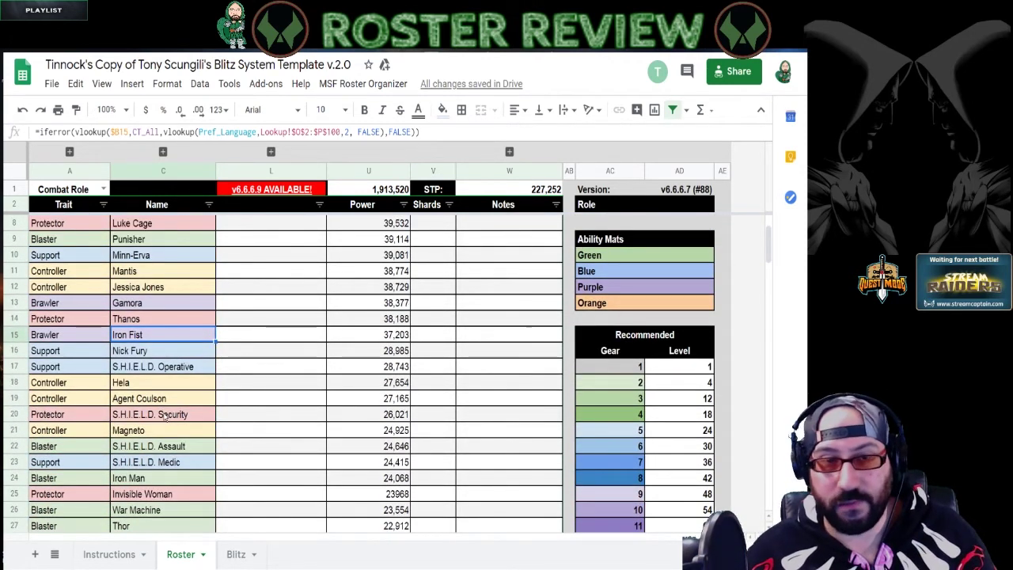
{"action": "scroll", "coordinate": [162, 414], "scroll_direction": "down", "scroll_amount": 1}
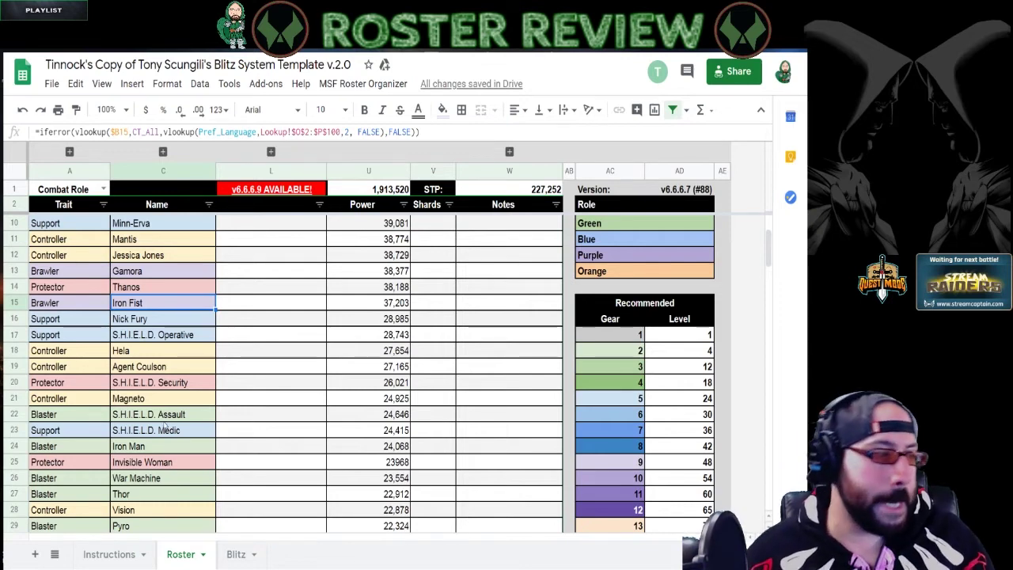
{"action": "scroll", "coordinate": [164, 449], "scroll_direction": "down", "scroll_amount": 1}
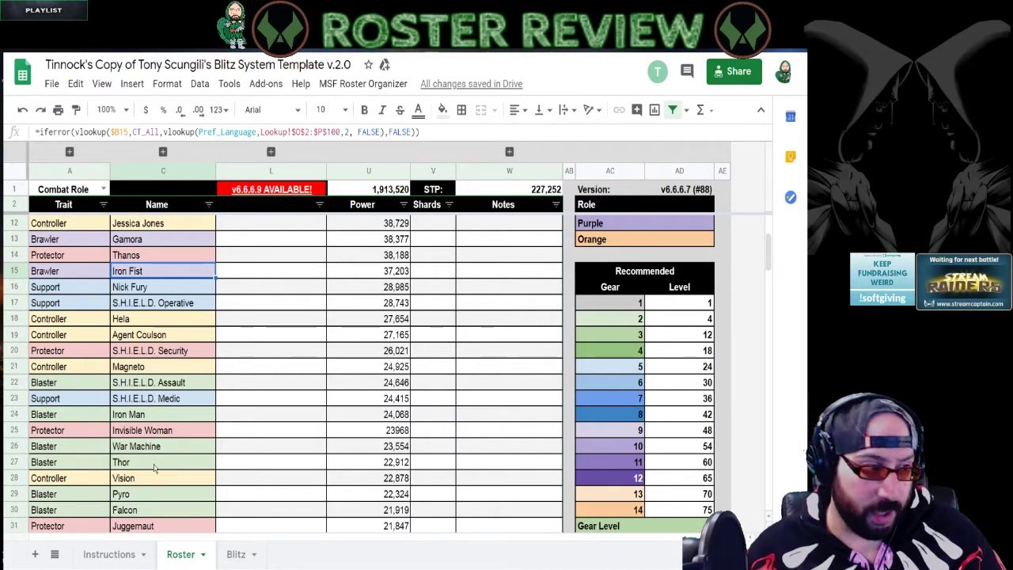
{"action": "scroll", "coordinate": [154, 468], "scroll_direction": "down", "scroll_amount": 2}
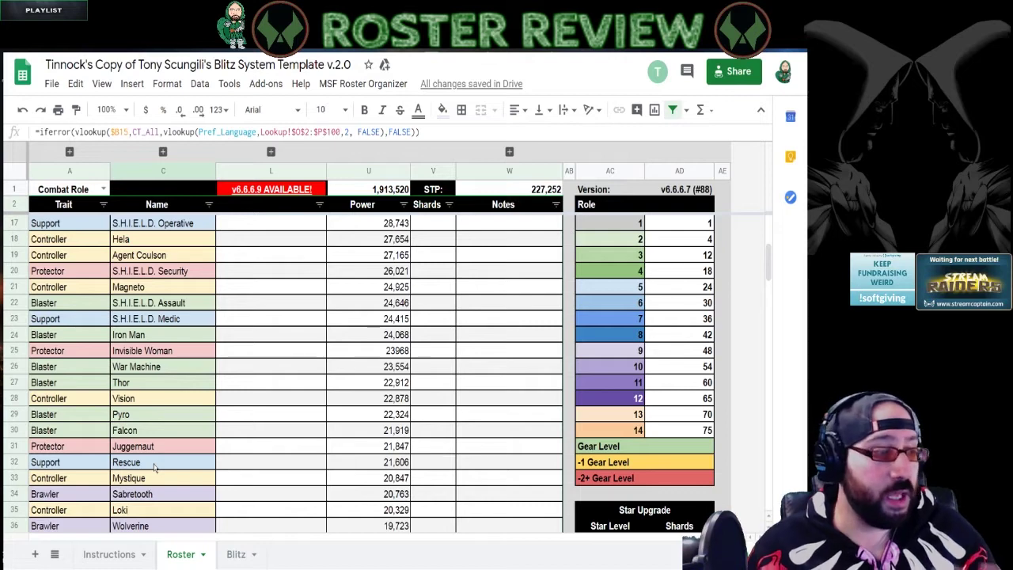
{"action": "scroll", "coordinate": [154, 468], "scroll_direction": "up", "scroll_amount": 4}
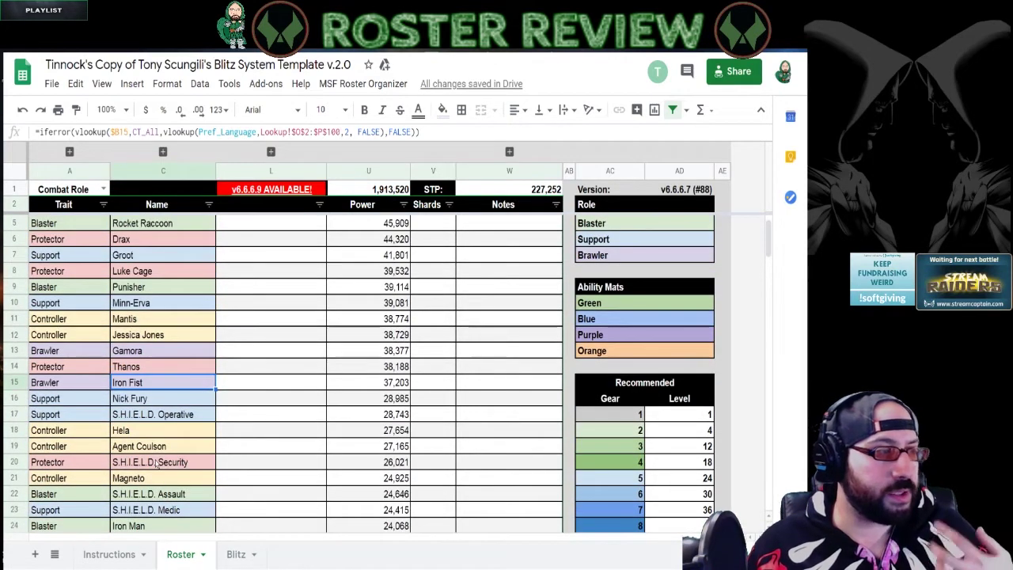
{"action": "scroll", "coordinate": [156, 466], "scroll_direction": "up", "scroll_amount": 1}
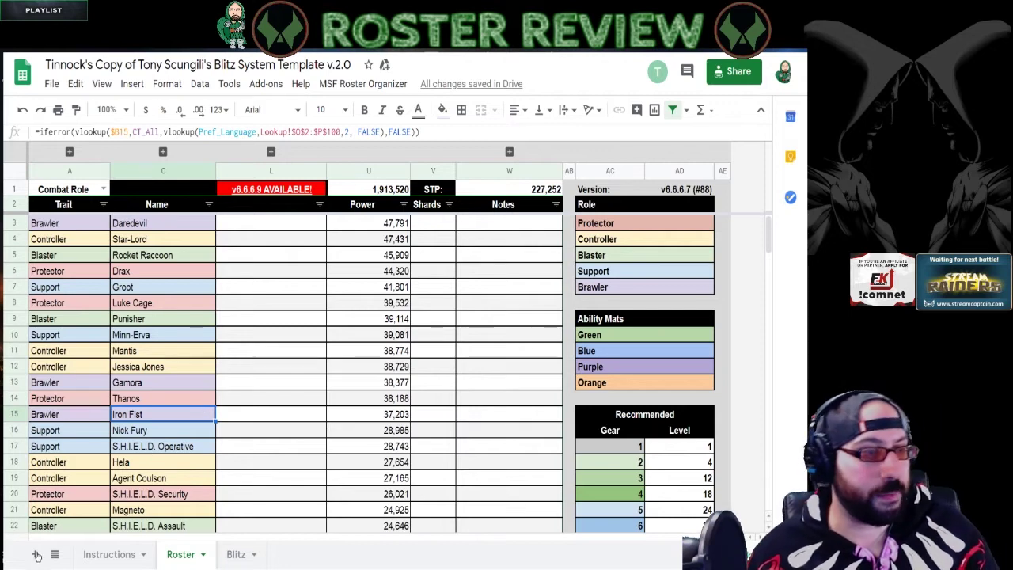
- Open the Blitz sheet and examine the tier tables and the line-ups of Teams 1 to 4
{"action": "left_click", "coordinate": [236, 554]}
{"action": "scroll", "coordinate": [256, 404], "scroll_direction": "down", "scroll_amount": 1}
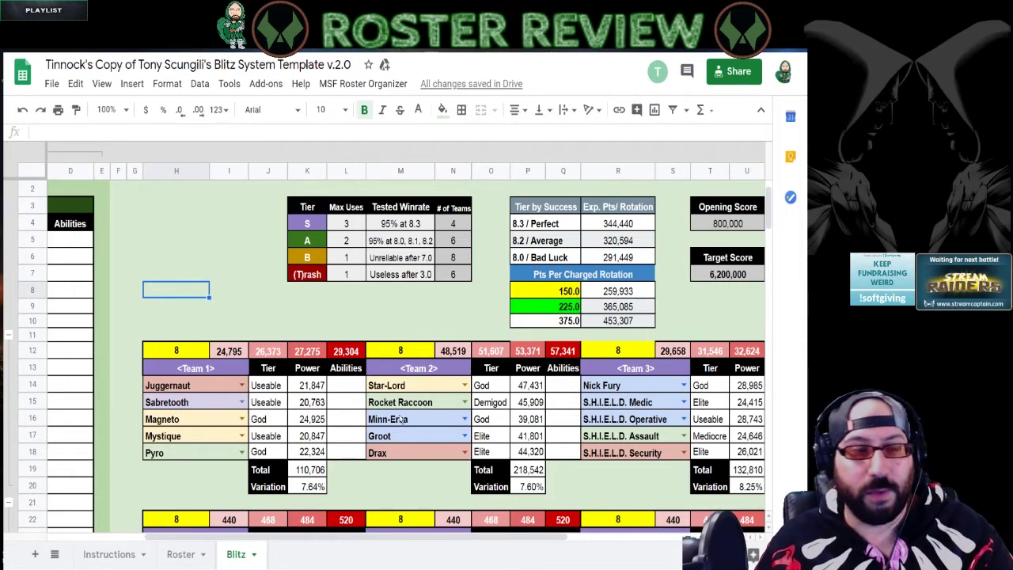
{"action": "left_click_drag", "start_coordinate": [389, 540], "coordinate": [452, 524]}
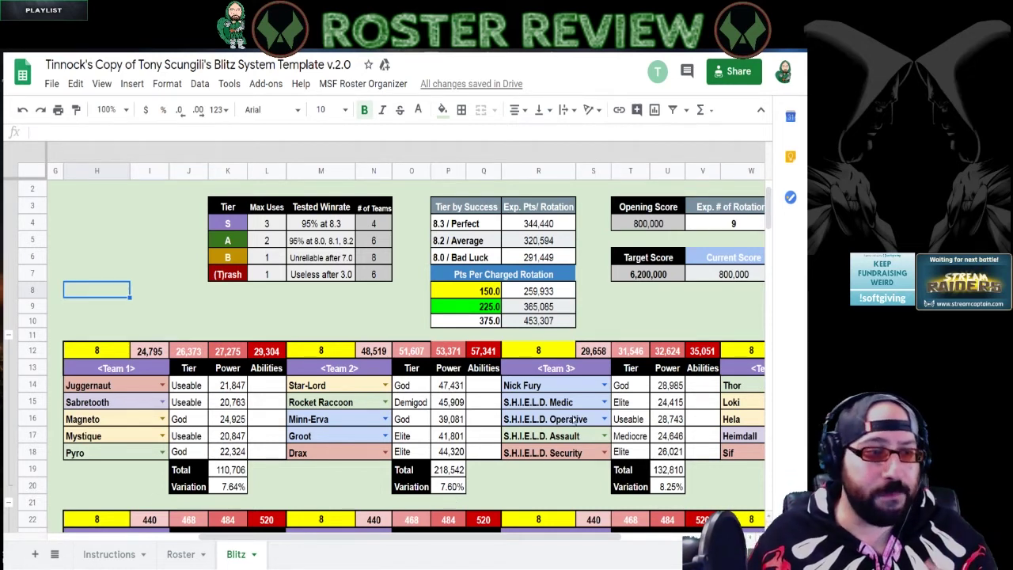
{"action": "left_click_drag", "start_coordinate": [556, 538], "coordinate": [673, 537]}
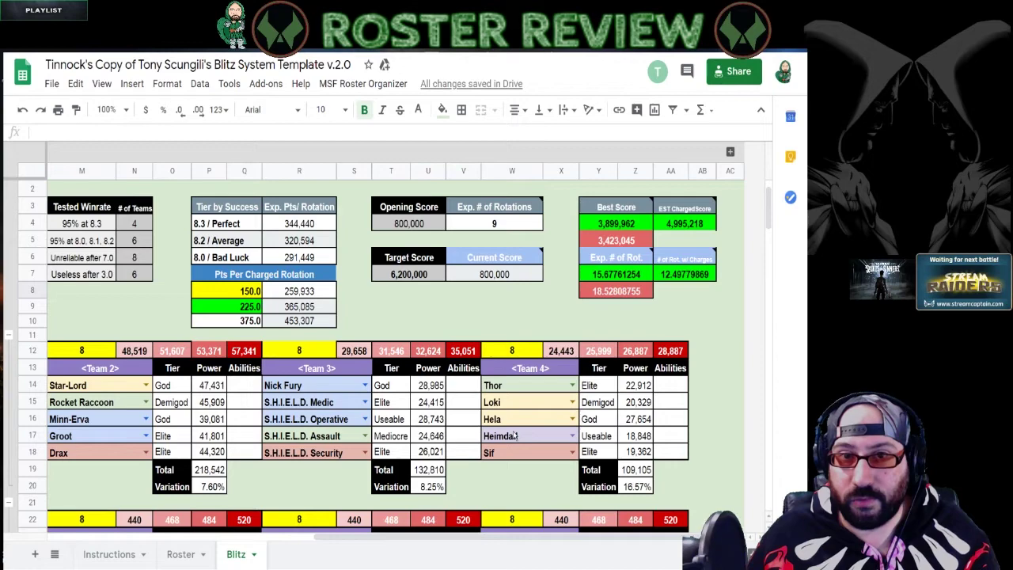
{"action": "left_click_drag", "start_coordinate": [516, 536], "coordinate": [382, 534]}
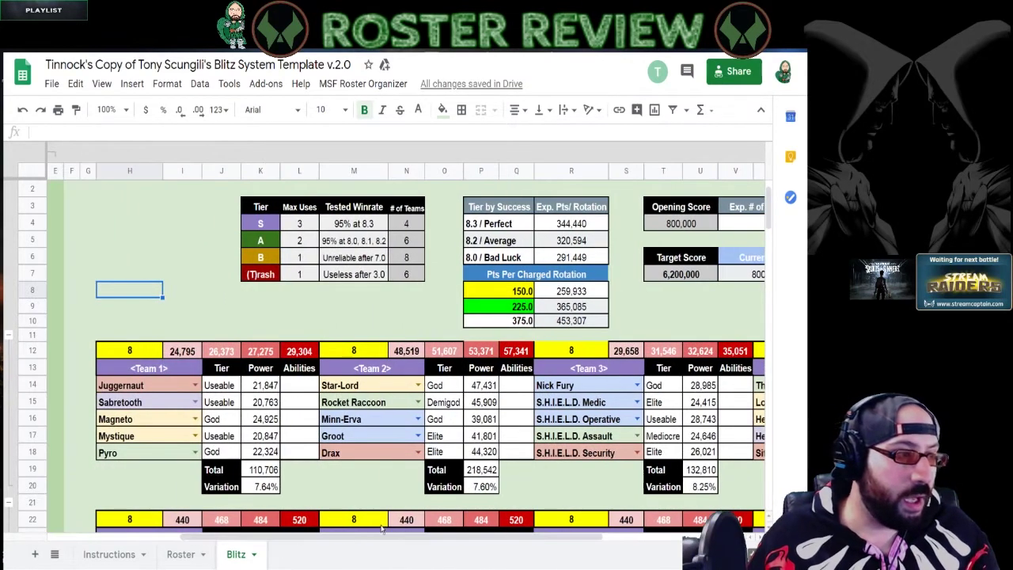
- Examine the line-ups, power and variation of Teams 9 to 14, including Thanos and the note below Team 13
{"action": "scroll", "coordinate": [453, 400], "scroll_direction": "down", "scroll_amount": 5}
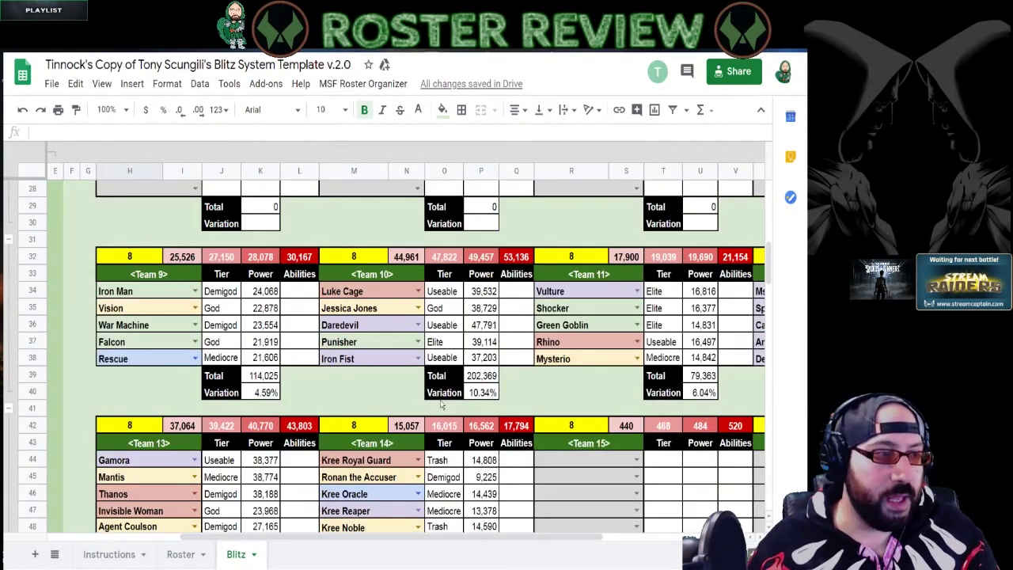
{"action": "scroll", "coordinate": [441, 405], "scroll_direction": "down", "scroll_amount": 1}
{"action": "left_click_drag", "start_coordinate": [372, 539], "coordinate": [399, 537]}
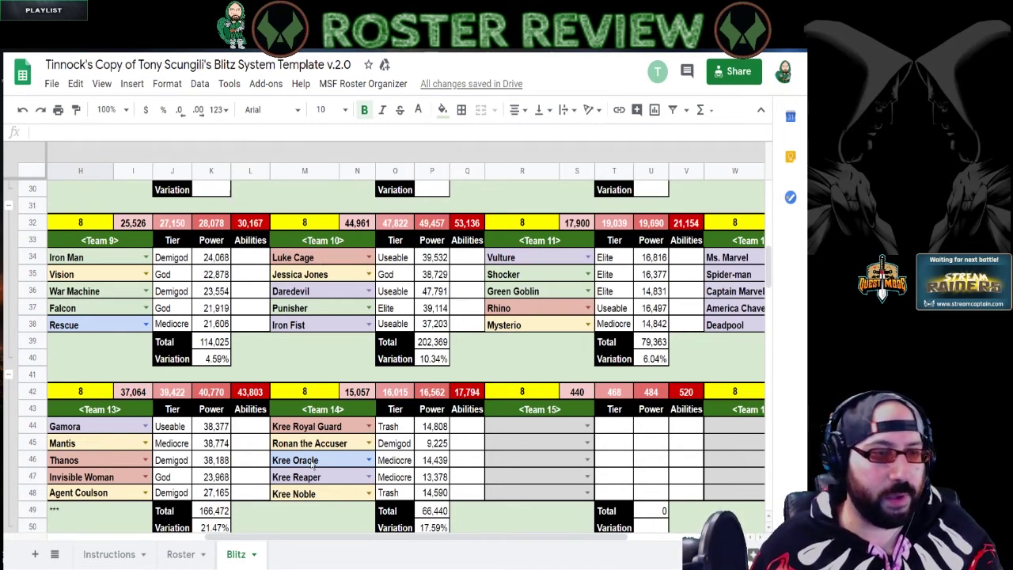
{"action": "left_click", "coordinate": [114, 465]}
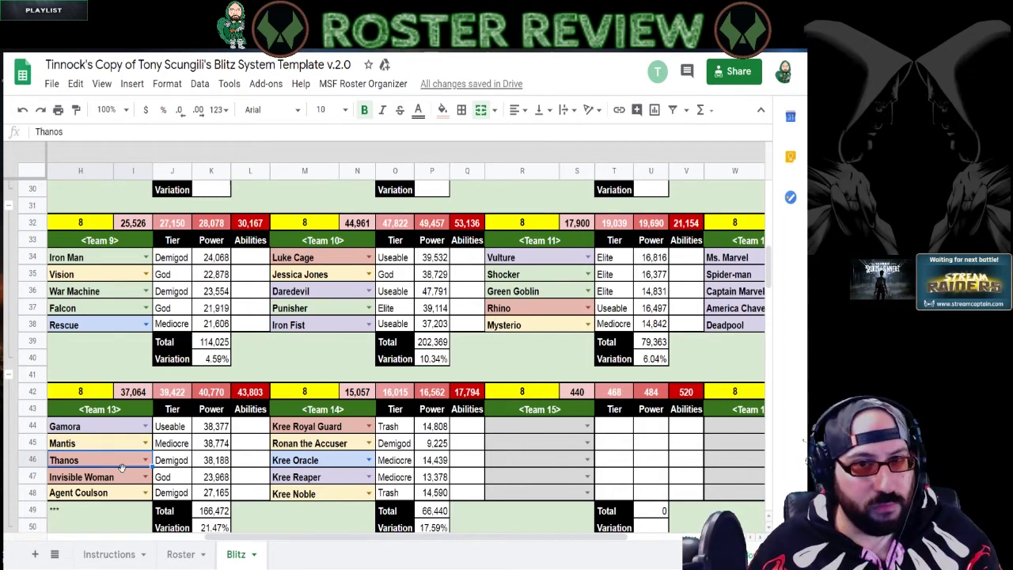
{"action": "left_click", "coordinate": [68, 512]}
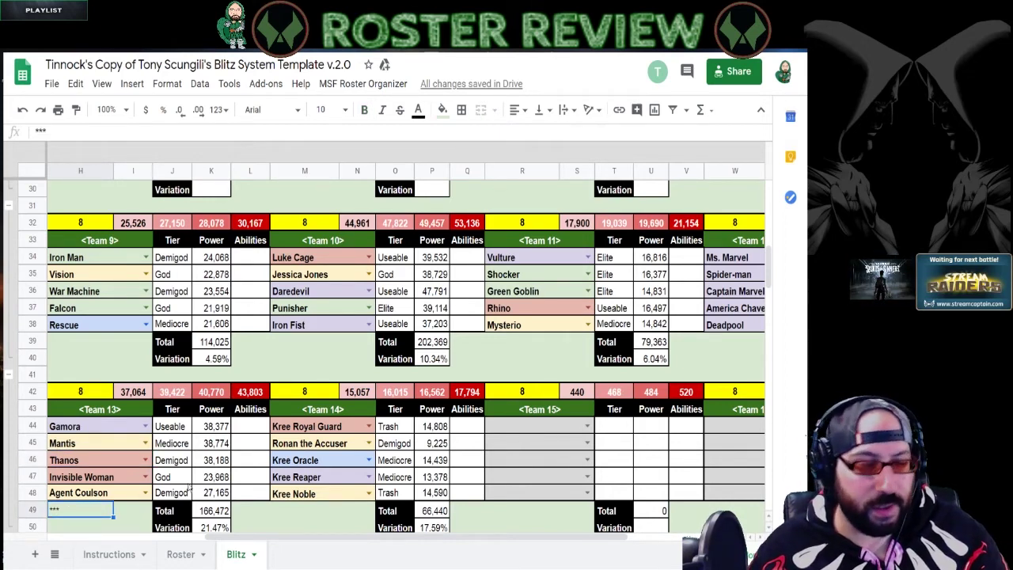
{"action": "scroll", "coordinate": [606, 308], "scroll_direction": "right", "scroll_amount": 3}
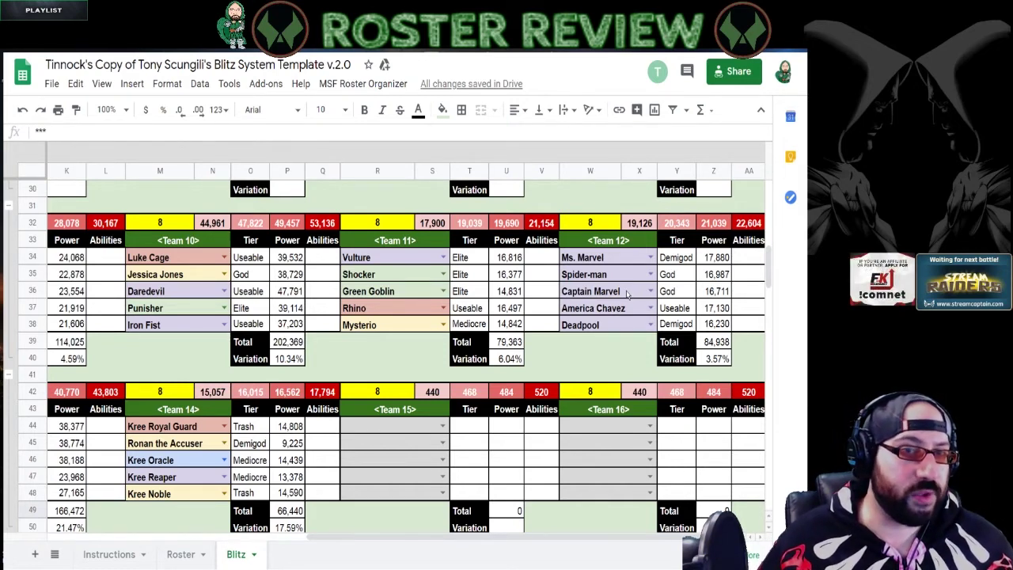
- Examine the members, tiers and power variation of Teams 21 to 28 on the Blitz sheet
{"action": "scroll", "coordinate": [575, 396], "scroll_direction": "down", "scroll_amount": 8}
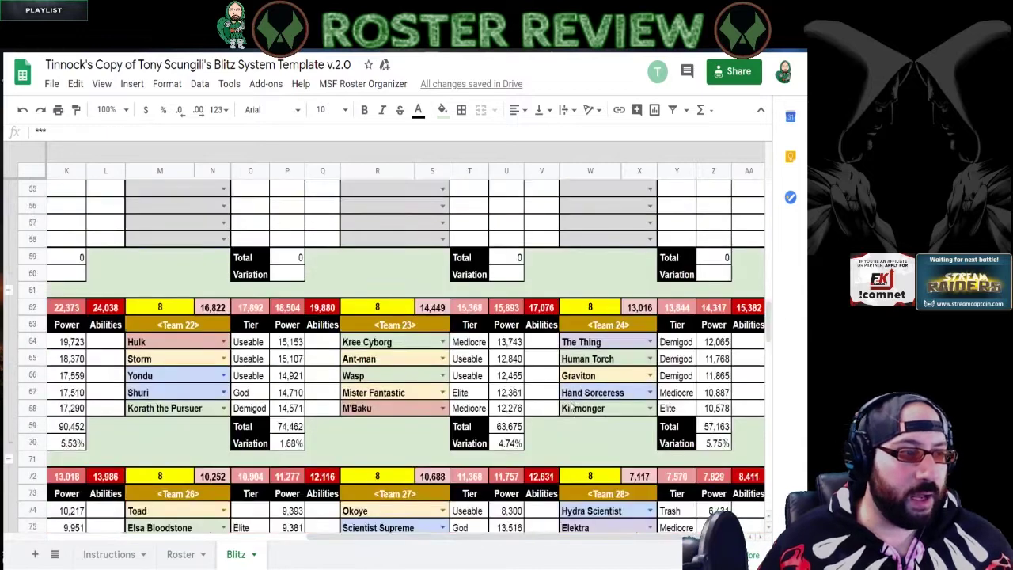
{"action": "scroll", "coordinate": [575, 405], "scroll_direction": "down", "scroll_amount": 2}
{"action": "left_click_drag", "start_coordinate": [521, 538], "coordinate": [421, 543]}
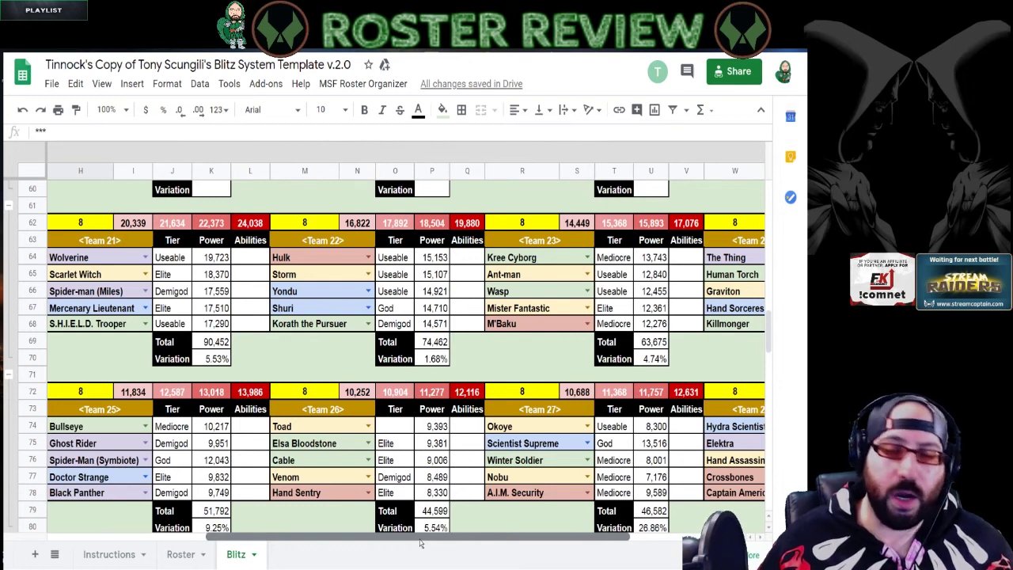
{"action": "left_click_drag", "start_coordinate": [421, 543], "coordinate": [420, 542]}
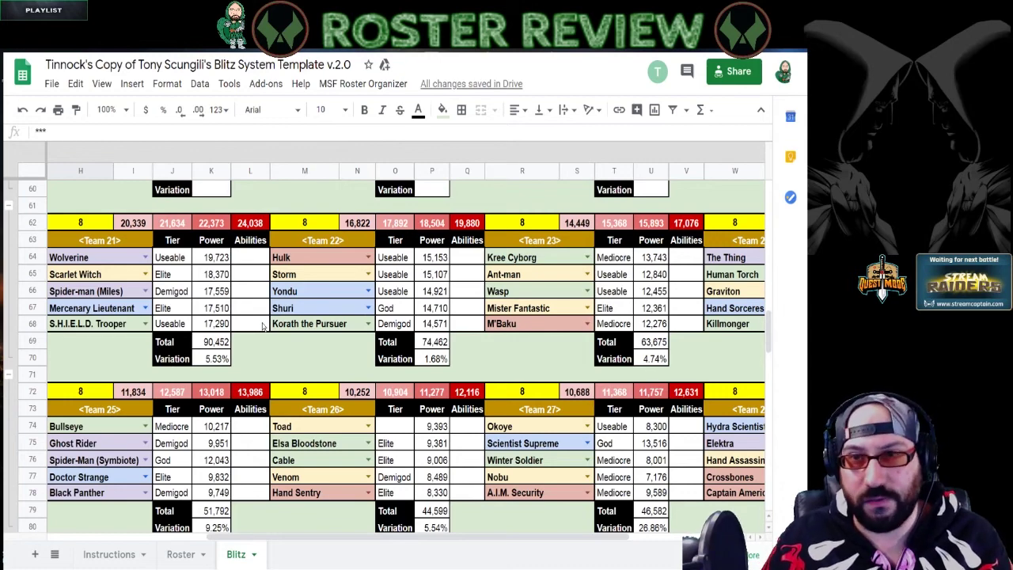
- Swap Hawkeye in Team 29 with A.I. Assaulter in Team 31, checking the variation of the neighbouring teams
{"action": "scroll", "coordinate": [264, 327], "scroll_direction": "down", "scroll_amount": 8}
{"action": "scroll", "coordinate": [327, 297], "scroll_direction": "up", "scroll_amount": 2}
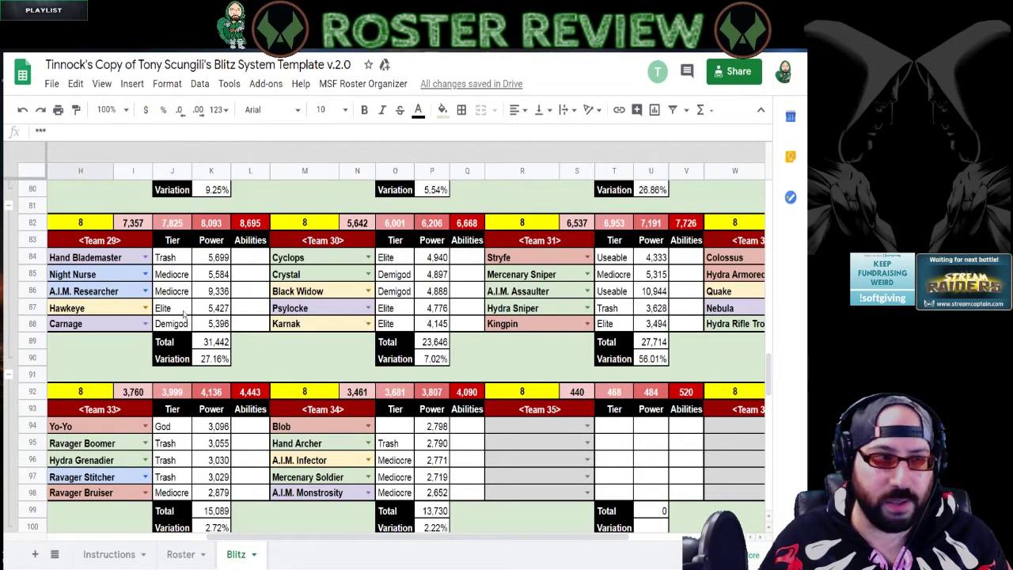
{"action": "left_click", "coordinate": [223, 359]}
{"action": "left_click", "coordinate": [435, 359]}
{"action": "left_click", "coordinate": [515, 308]}
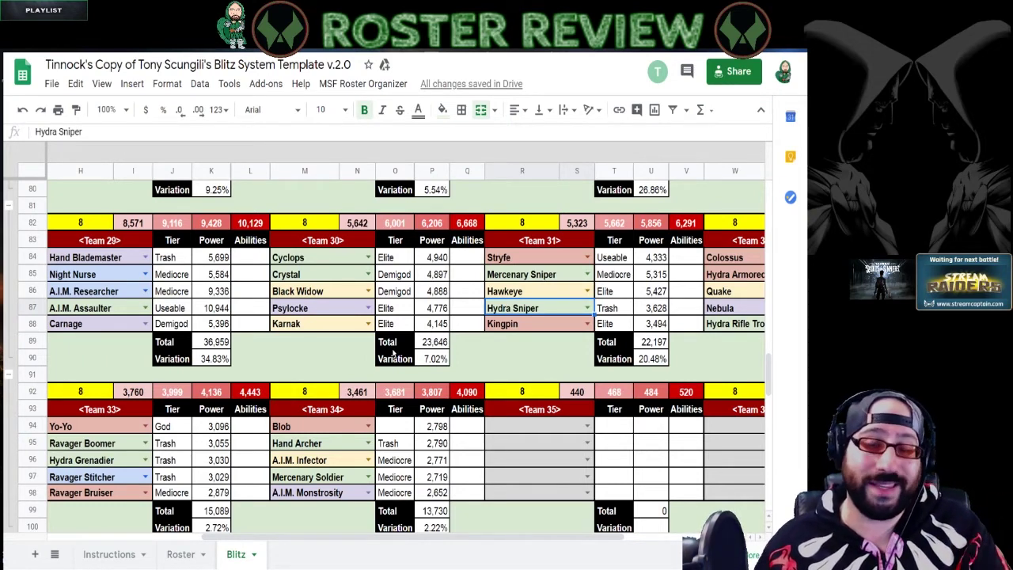
- Examine the Rotation Recommendations table, including the tier 4, 5 and 7 rotations and the opening charges
{"action": "scroll", "coordinate": [400, 349], "scroll_direction": "down", "scroll_amount": 10}
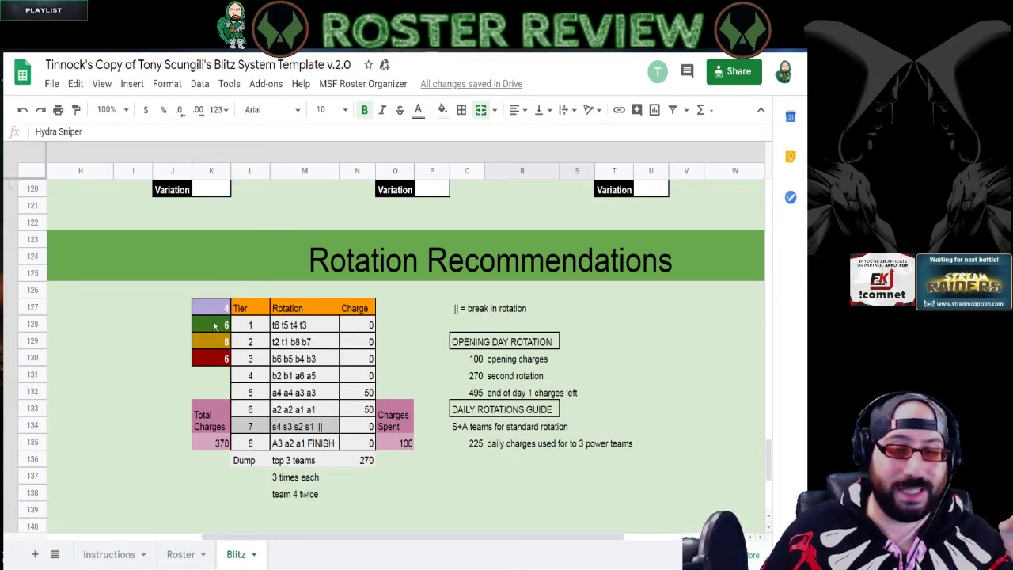
{"action": "left_click", "coordinate": [223, 362]}
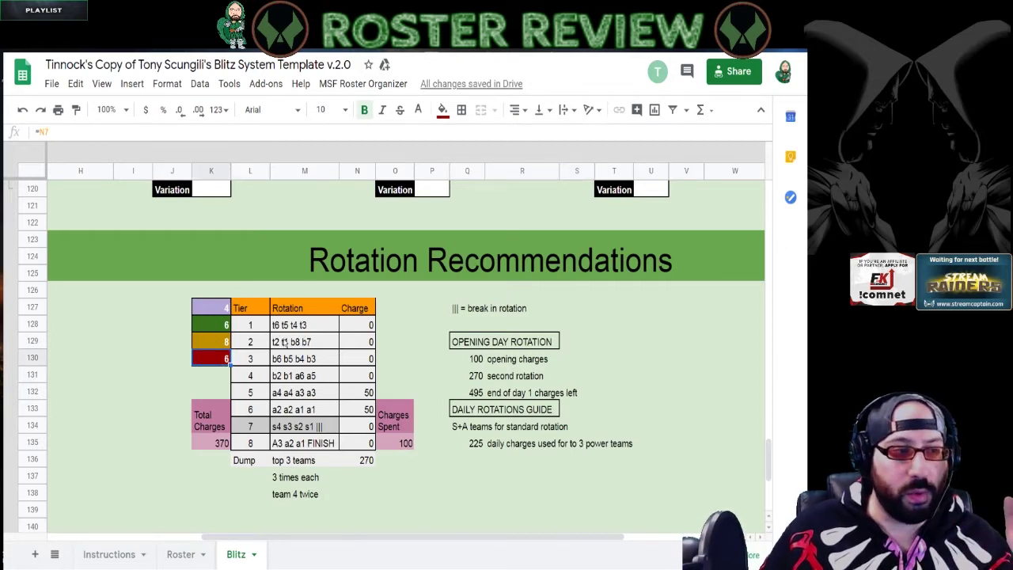
{"action": "left_click_drag", "start_coordinate": [256, 380], "coordinate": [319, 382]}
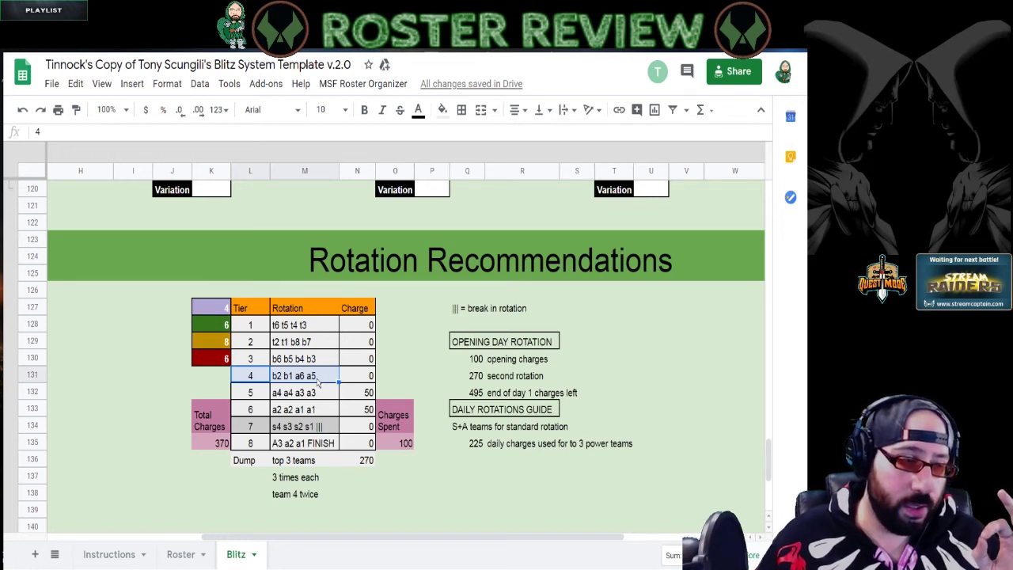
{"action": "left_click", "coordinate": [277, 393]}
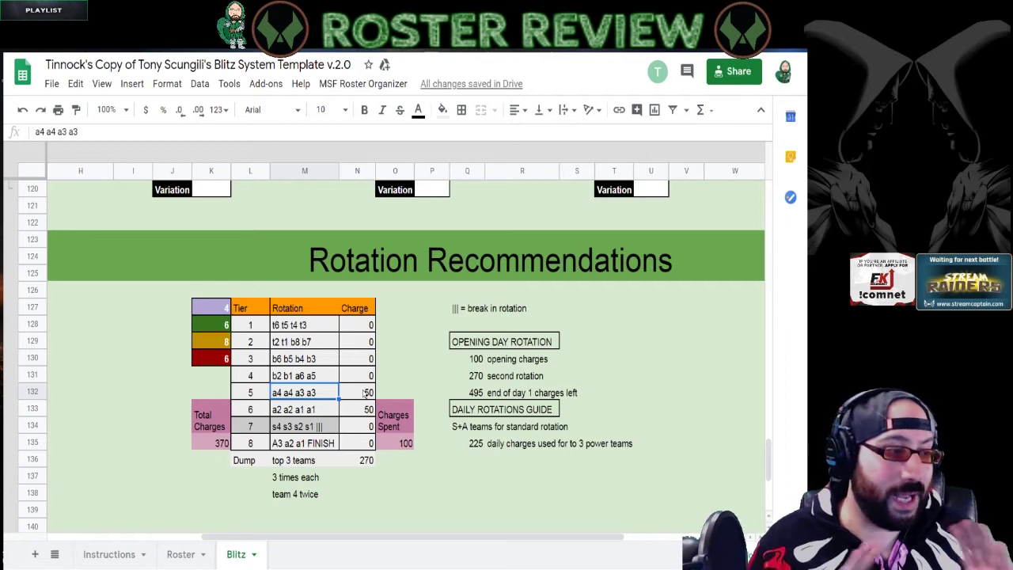
{"action": "left_click", "coordinate": [477, 359]}
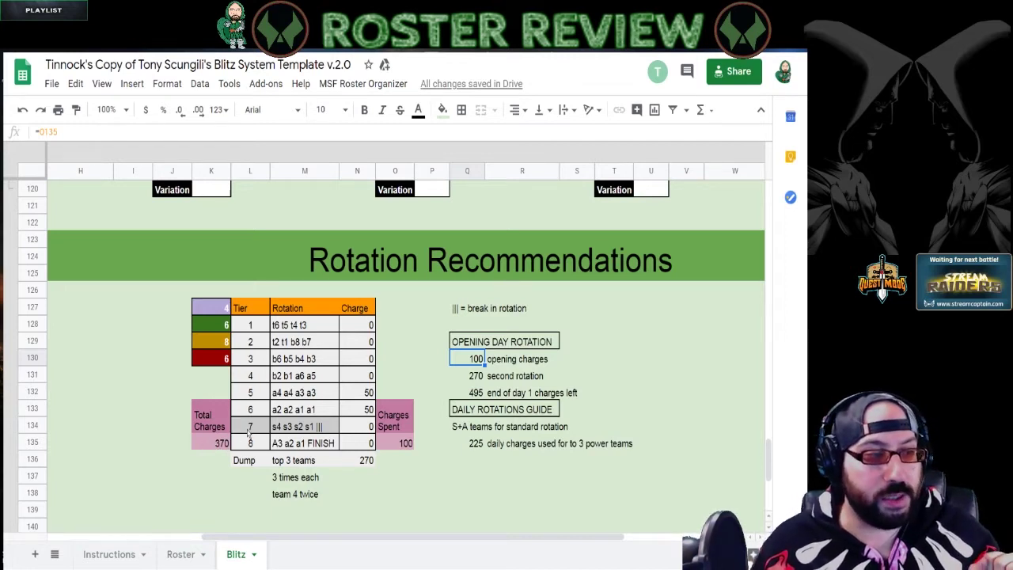
{"action": "left_click", "coordinate": [319, 427]}
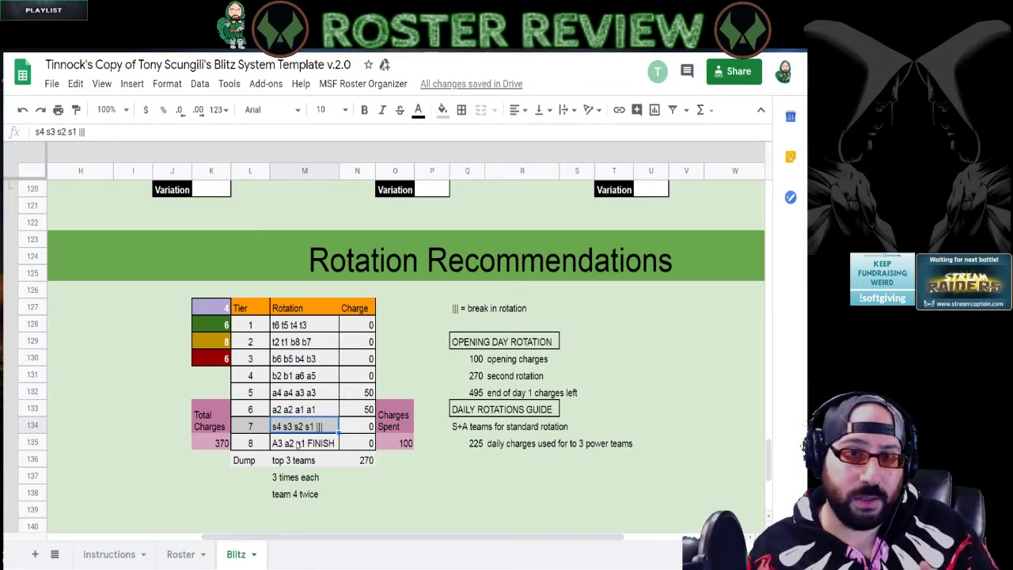
- Examine the dump recommendation and its charge formula, the opening day rotation charges, and the daily charges for the top 3 power teams
{"action": "left_click", "coordinate": [297, 462]}
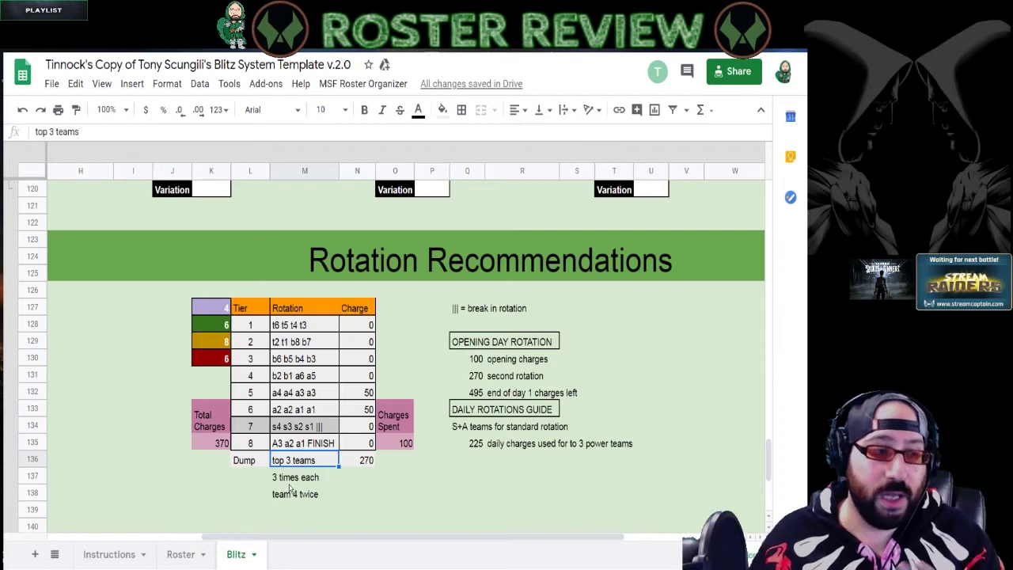
{"action": "left_click", "coordinate": [361, 465]}
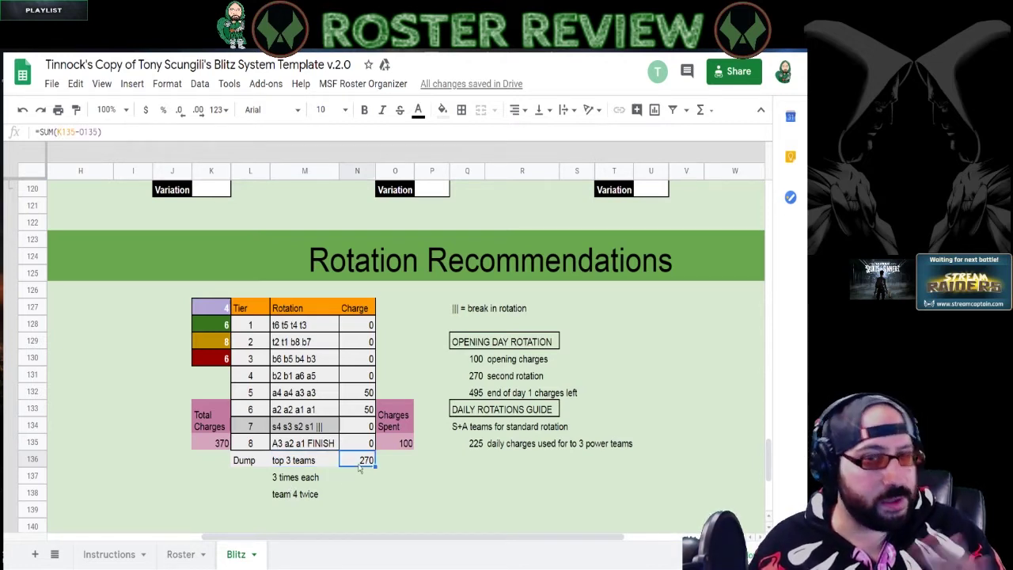
{"action": "left_click", "coordinate": [477, 380]}
{"action": "left_click", "coordinate": [477, 396]}
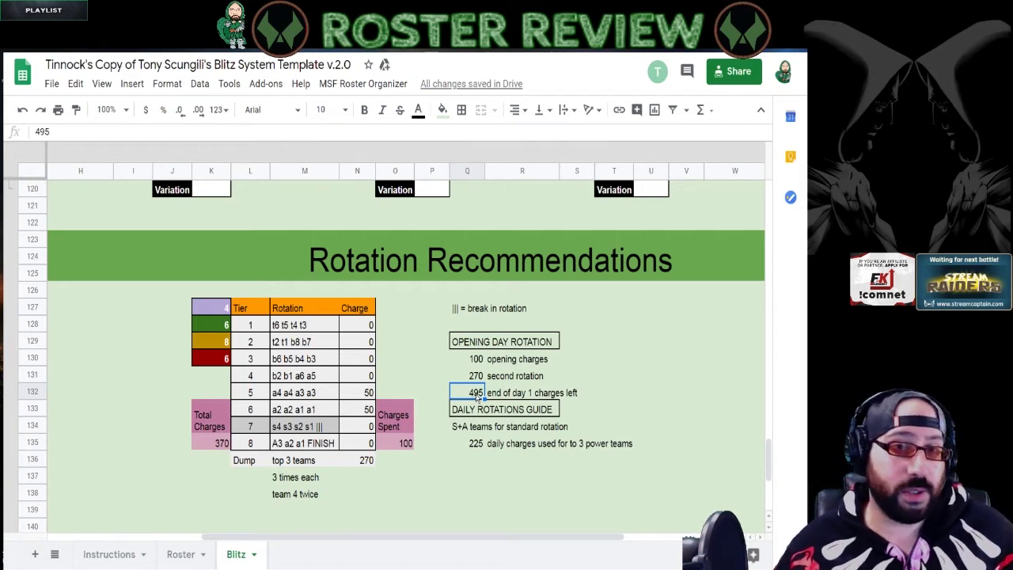
{"action": "left_click", "coordinate": [476, 445]}
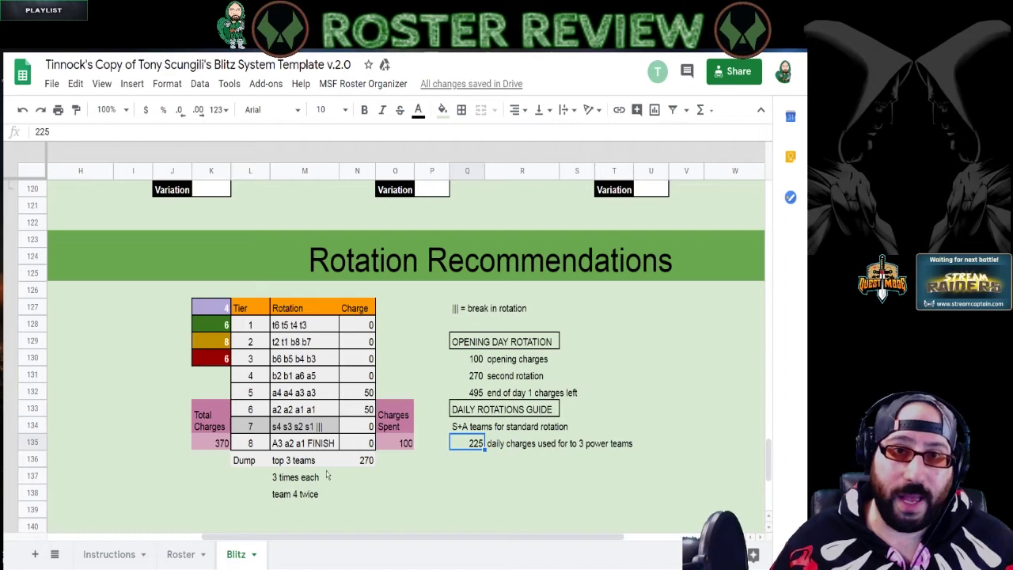
{"action": "scroll", "coordinate": [341, 473], "scroll_direction": "up", "scroll_amount": 5}
{"action": "scroll", "coordinate": [339, 470], "scroll_direction": "down", "scroll_amount": 5}
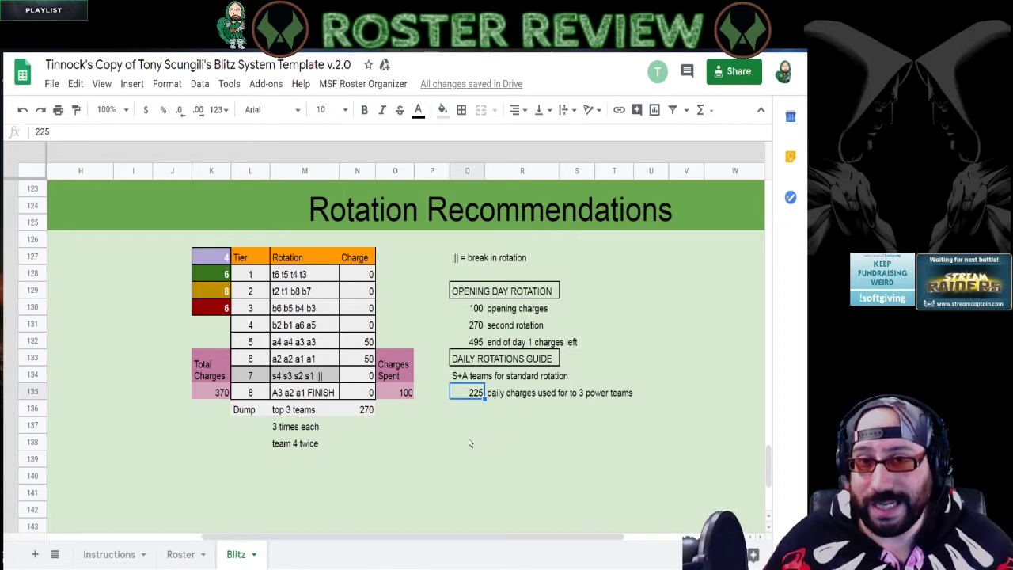
{"action": "scroll", "coordinate": [469, 444], "scroll_direction": "up", "scroll_amount": 2}
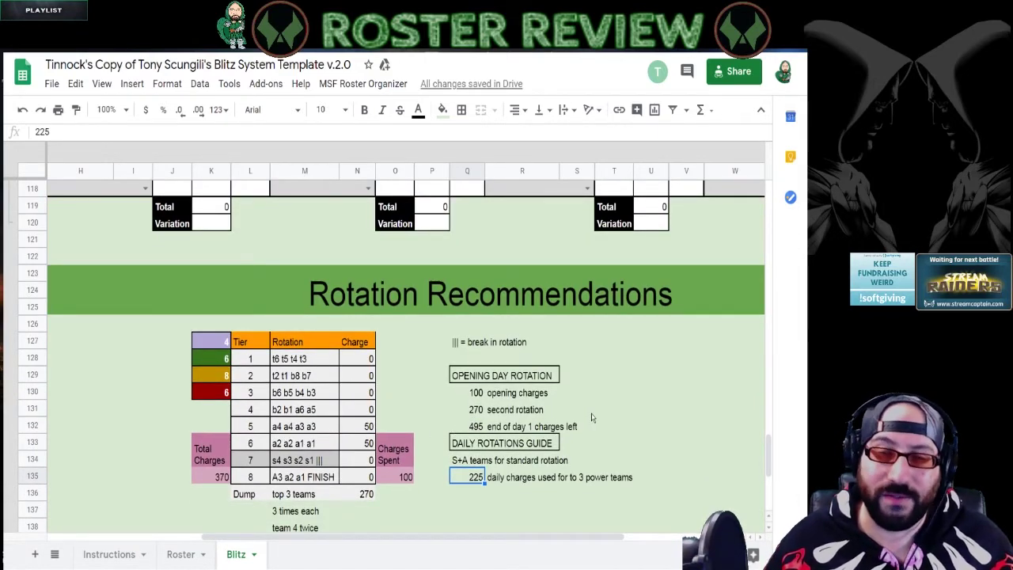
- Set the Target Score in the Blitz summary to 6,000,000
{"action": "scroll", "coordinate": [590, 415], "scroll_direction": "up", "scroll_amount": 15}
{"action": "scroll", "coordinate": [586, 413], "scroll_direction": "up", "scroll_amount": 10}
{"action": "scroll", "coordinate": [430, 399], "scroll_direction": "right", "scroll_amount": 3}
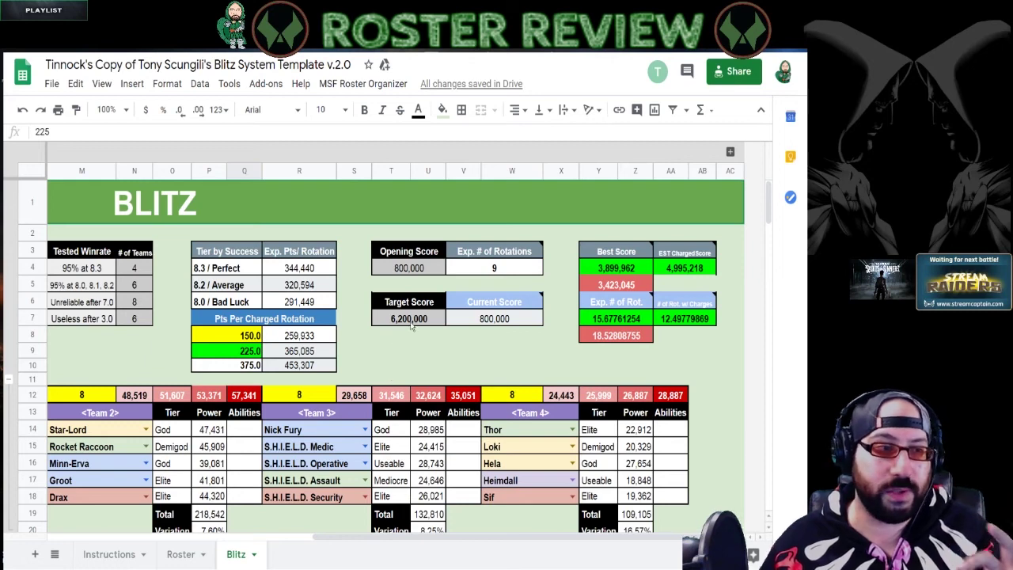
{"action": "scroll", "coordinate": [305, 247], "scroll_direction": "down", "scroll_amount": 1}
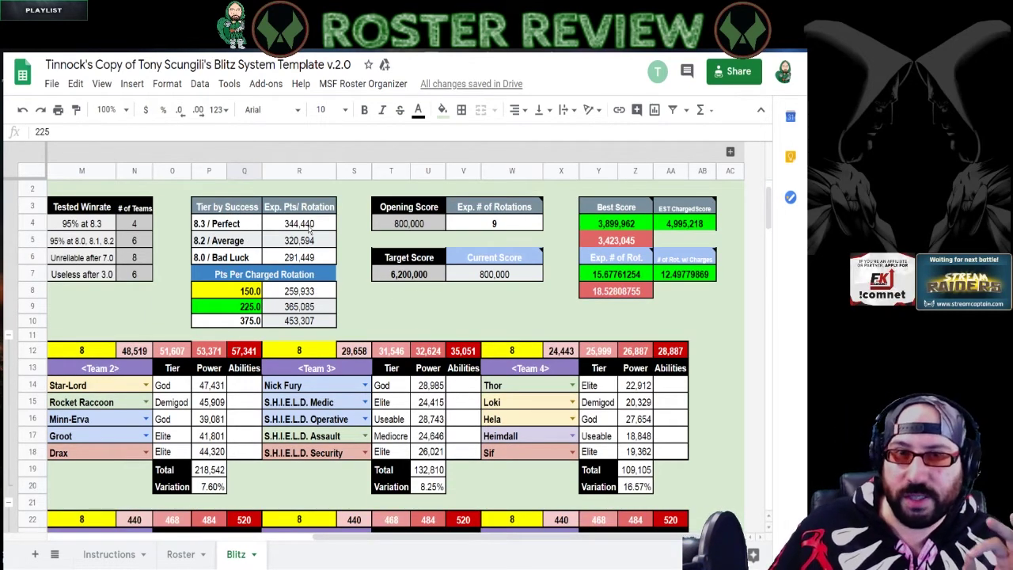
{"action": "left_click", "coordinate": [391, 275]}
{"action": "type", "text": "6000000"}
{"action": "key", "text": "Return"}
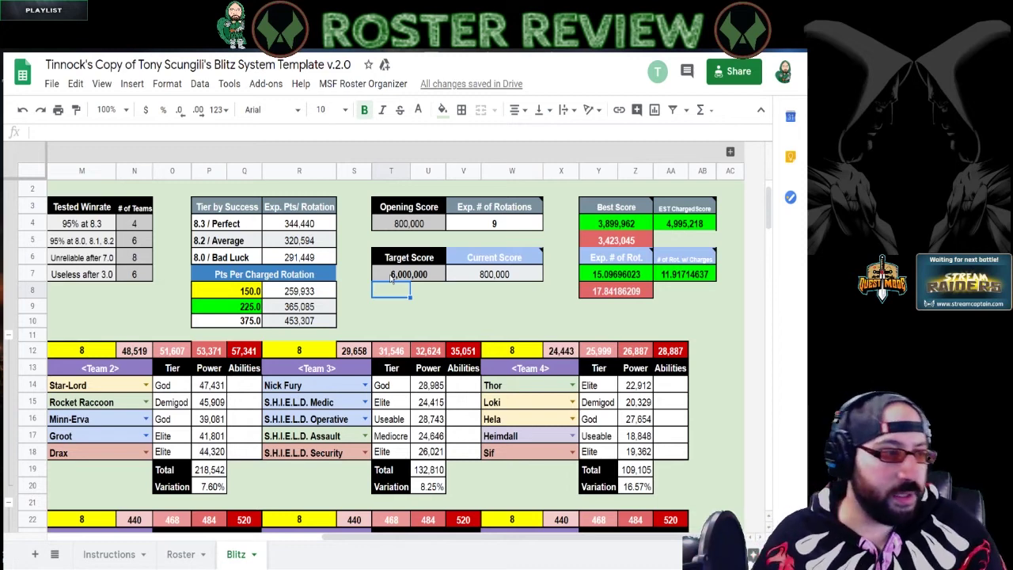
- Examine the points per charged rotation, the opening score, the expected number of rotations and the estimated charged score formula
{"action": "left_click", "coordinate": [246, 321]}
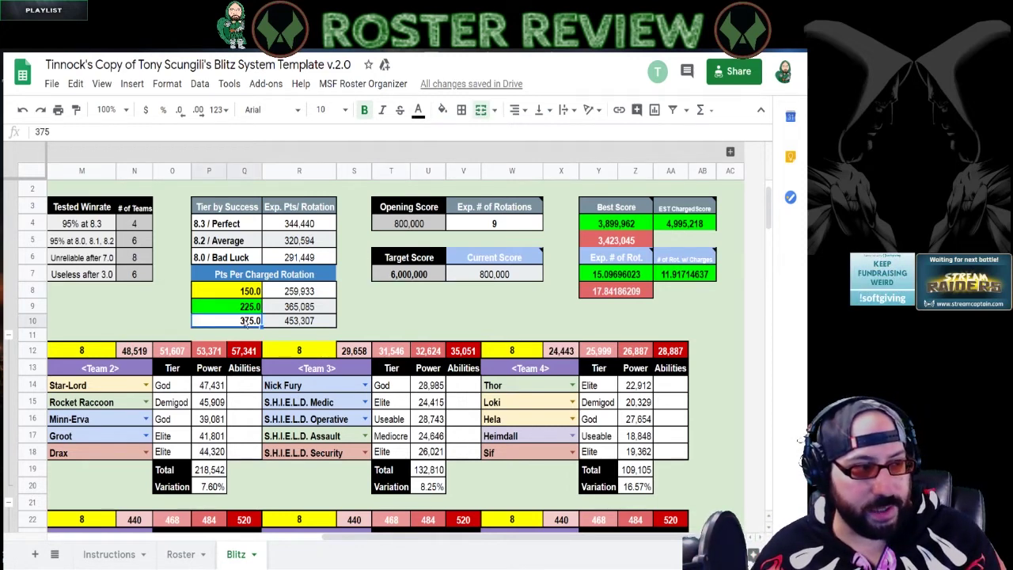
{"action": "left_click", "coordinate": [300, 309]}
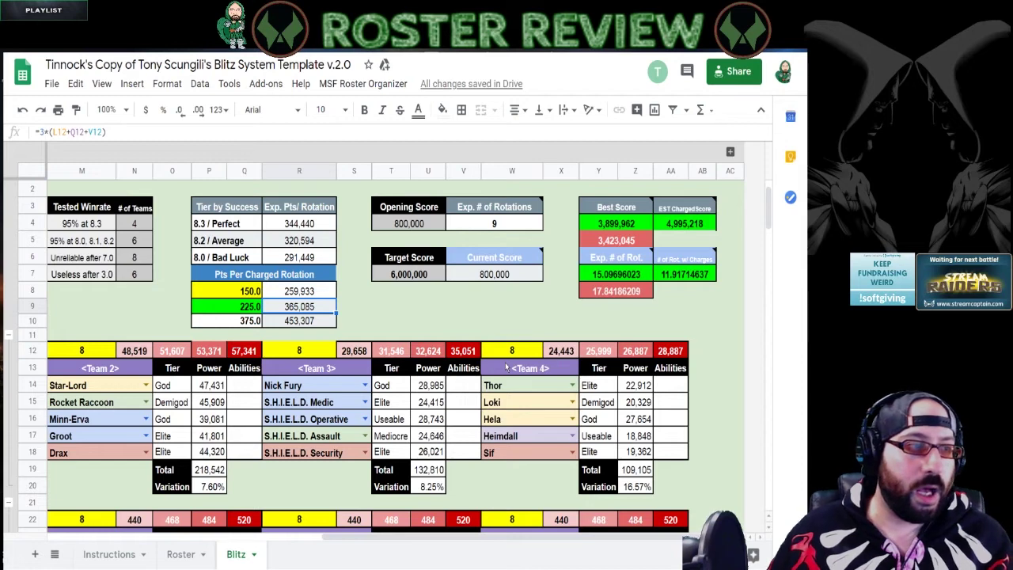
{"action": "scroll", "coordinate": [507, 366], "scroll_direction": "down", "scroll_amount": 3}
{"action": "scroll", "coordinate": [423, 270], "scroll_direction": "up", "scroll_amount": 4}
{"action": "left_click", "coordinate": [424, 270]}
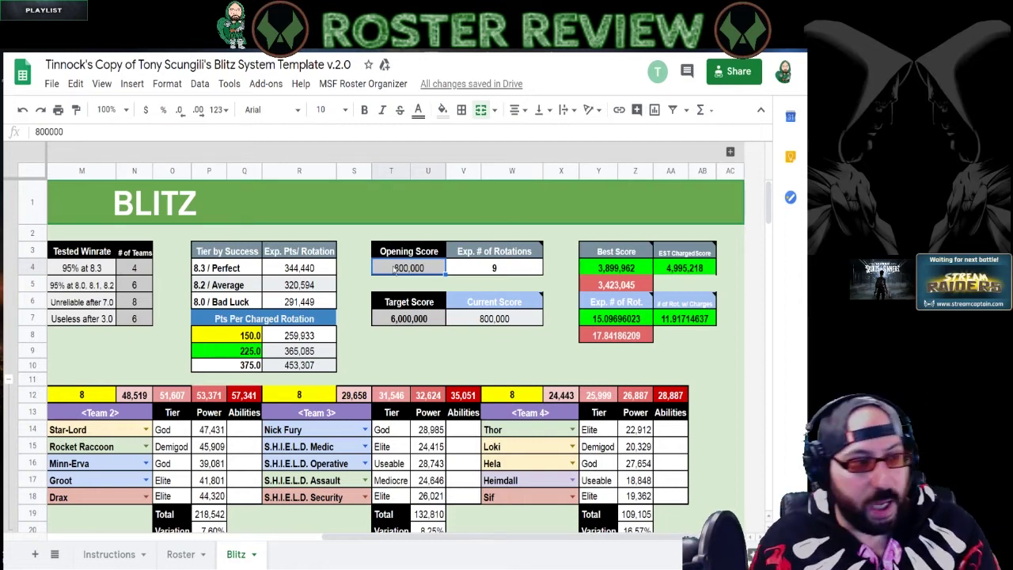
{"action": "left_click", "coordinate": [509, 272]}
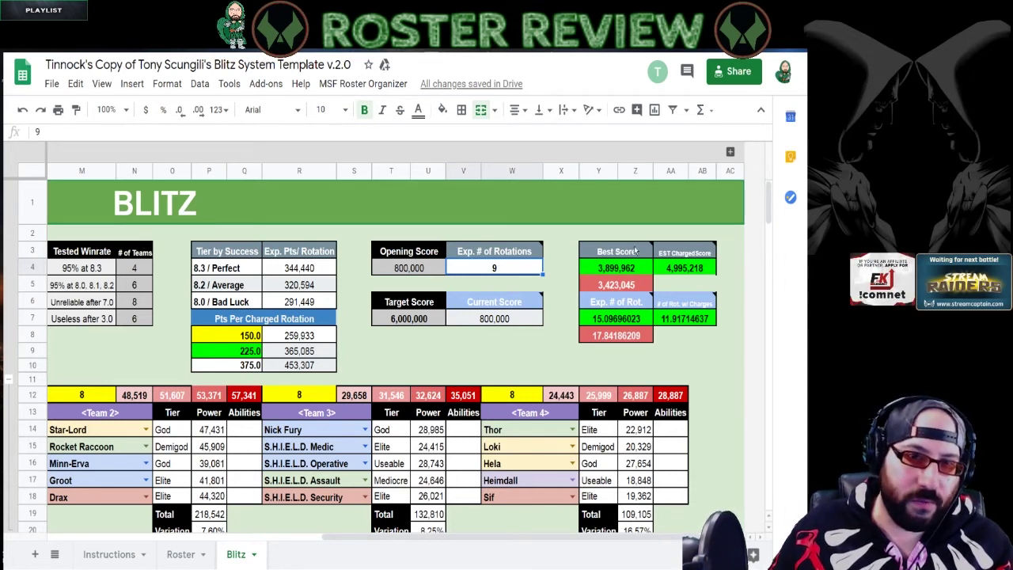
{"action": "mouse_move", "coordinate": [633, 252]}
{"action": "left_click", "coordinate": [705, 271]}
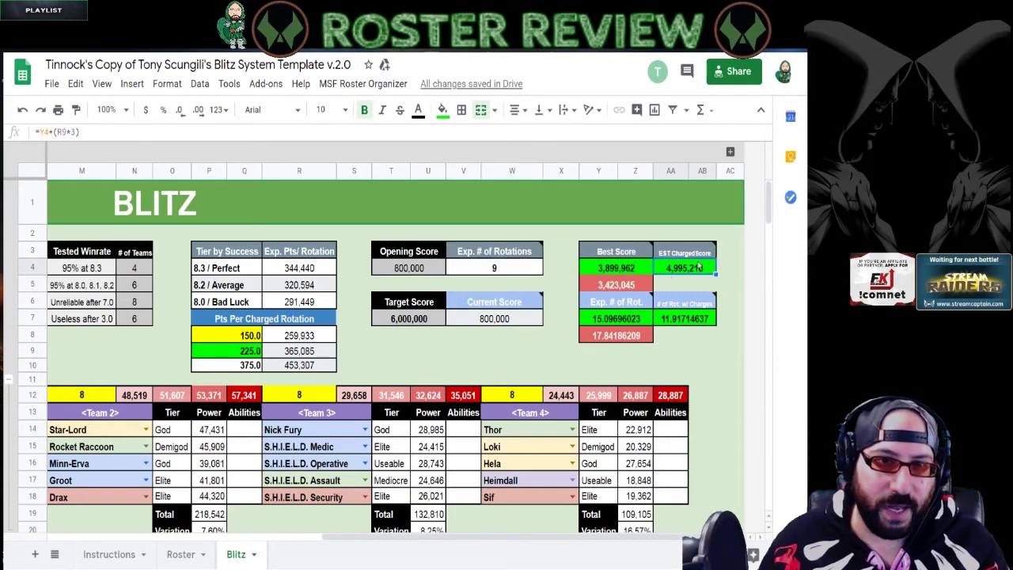
- Examine the tier win rates and the line-ups of Teams 9 to 14, including the formula behind Team 14's highest points estimate
{"action": "scroll", "coordinate": [432, 348], "scroll_direction": "down", "scroll_amount": 10}
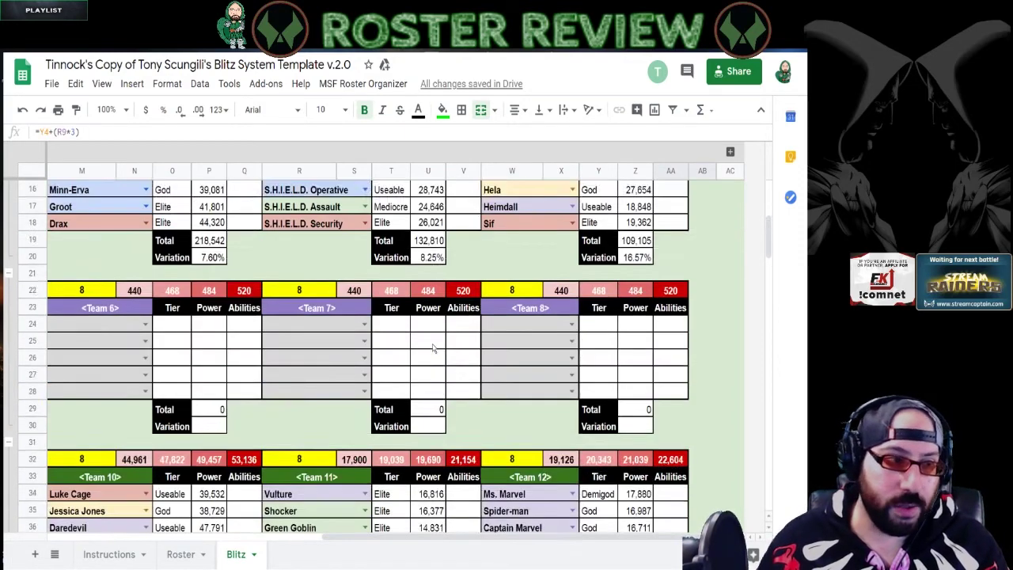
{"action": "scroll", "coordinate": [417, 435], "scroll_direction": "up", "scroll_amount": 2}
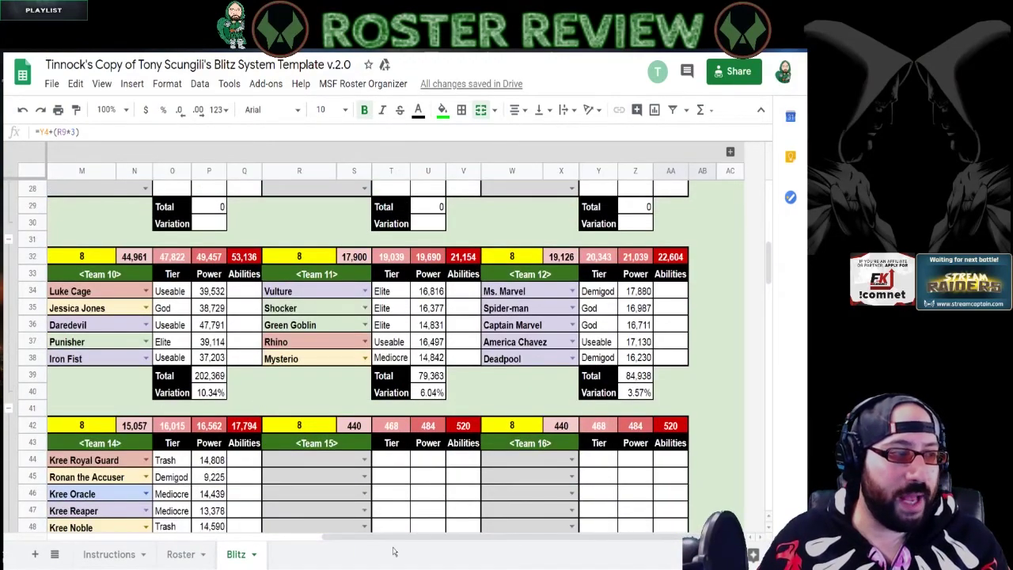
{"action": "left_click_drag", "start_coordinate": [396, 540], "coordinate": [256, 539]}
{"action": "scroll", "coordinate": [346, 361], "scroll_direction": "down", "scroll_amount": 3}
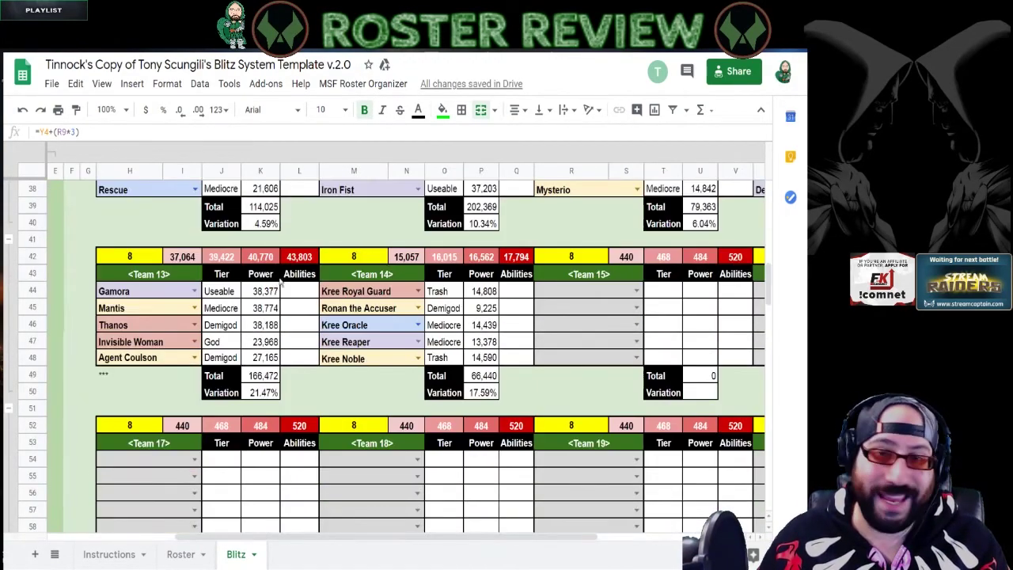
{"action": "scroll", "coordinate": [372, 332], "scroll_direction": "up", "scroll_amount": 8}
{"action": "scroll", "coordinate": [316, 292], "scroll_direction": "down", "scroll_amount": 4}
{"action": "scroll", "coordinate": [316, 291], "scroll_direction": "up", "scroll_amount": 7}
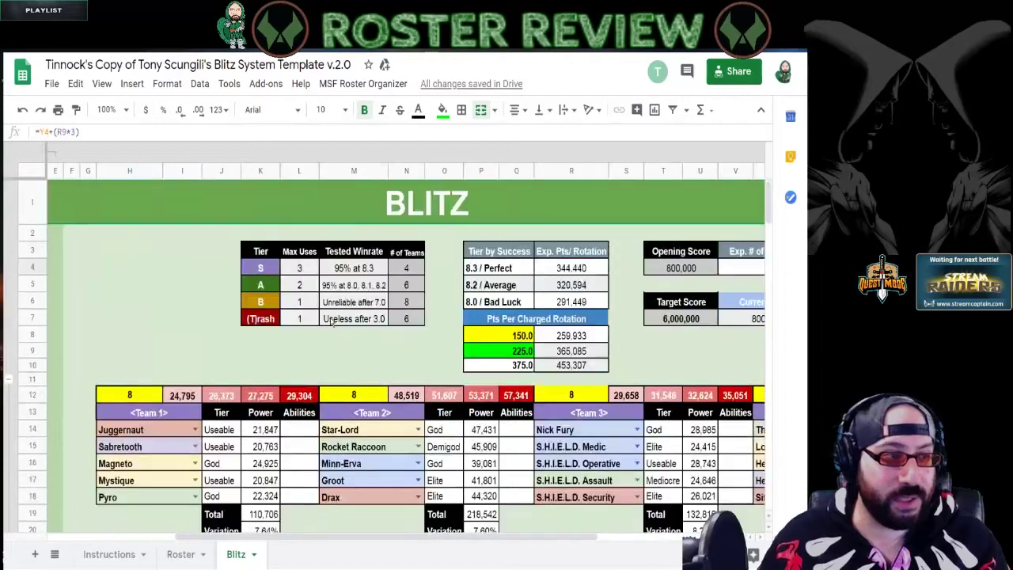
{"action": "scroll", "coordinate": [429, 475], "scroll_direction": "down", "scroll_amount": 10}
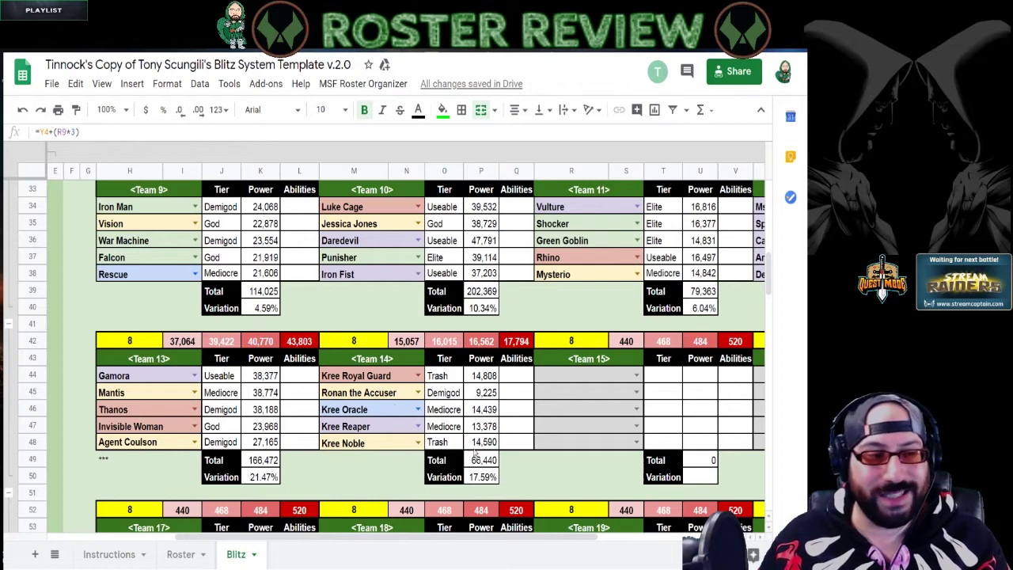
{"action": "left_click", "coordinate": [515, 341]}
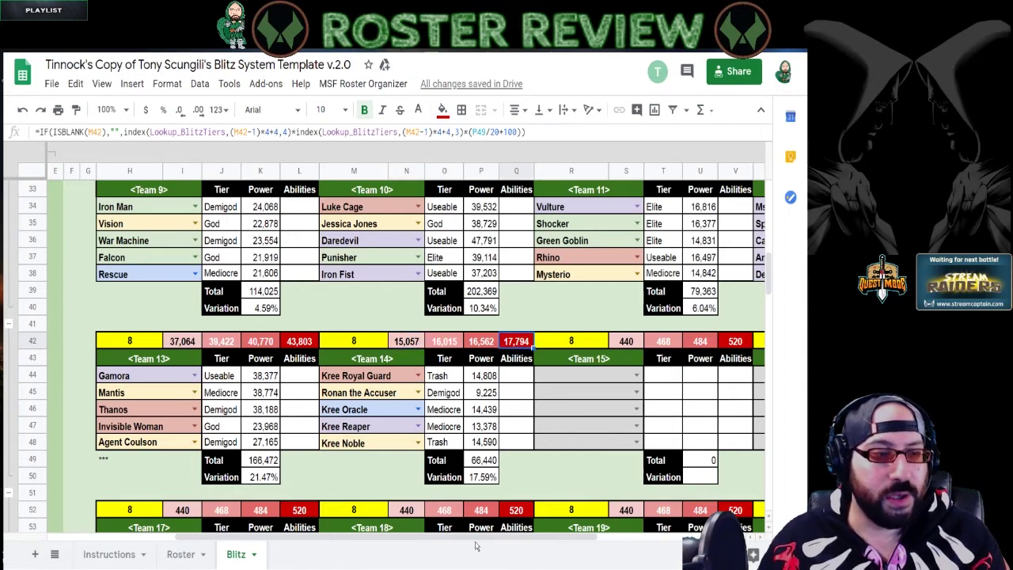
- Compare the power, variation and points of Teams 10 to 12 and Team 14 with those of Teams 2 to 4
{"action": "scroll", "coordinate": [475, 542], "scroll_direction": "right", "scroll_amount": 5}
{"action": "scroll", "coordinate": [635, 524], "scroll_direction": "up", "scroll_amount": 3}
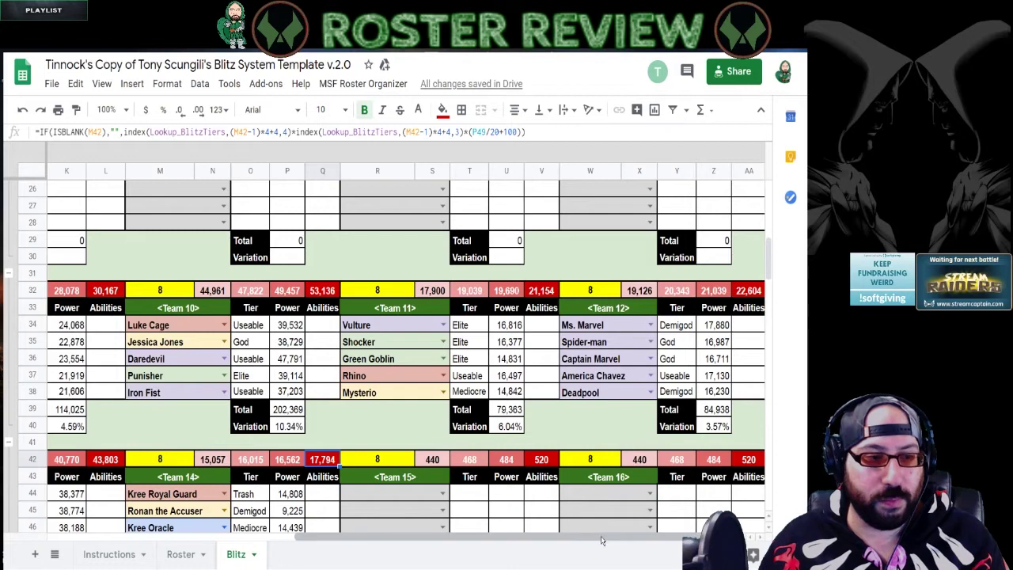
{"action": "scroll", "coordinate": [602, 536], "scroll_direction": "right", "scroll_amount": 2}
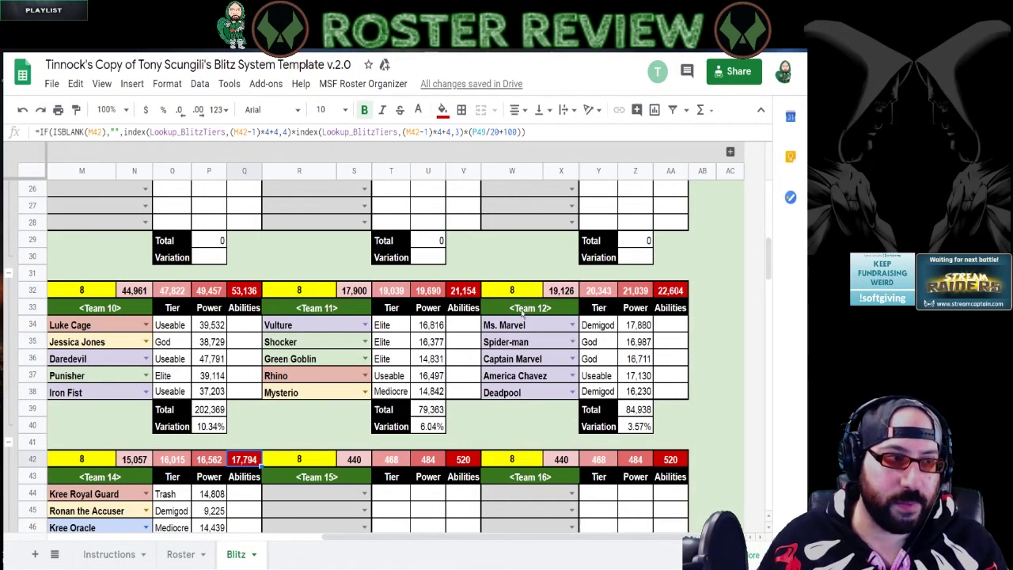
{"action": "scroll", "coordinate": [334, 352], "scroll_direction": "down", "scroll_amount": 2}
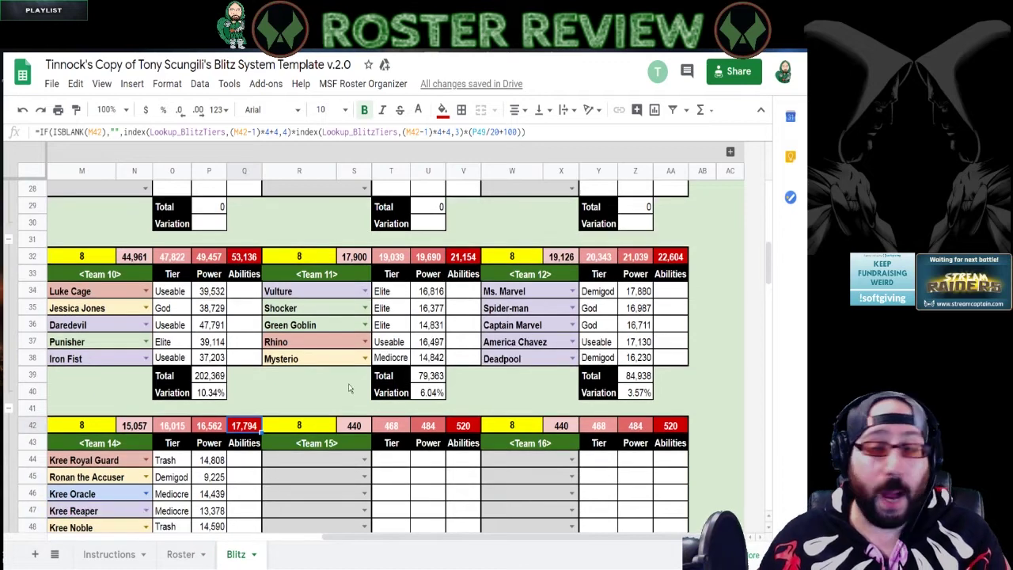
{"action": "scroll", "coordinate": [346, 375], "scroll_direction": "down", "scroll_amount": 1}
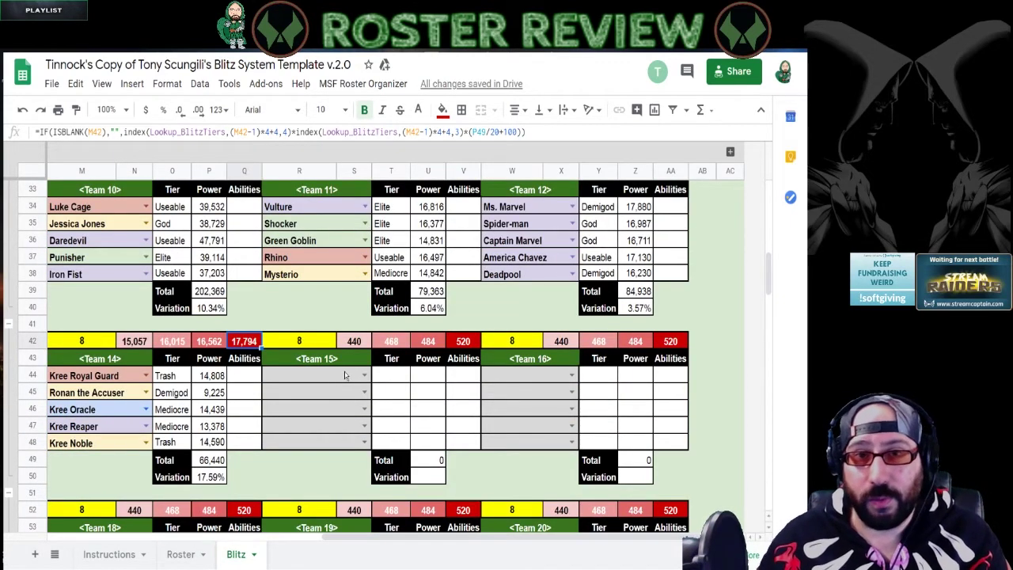
{"action": "scroll", "coordinate": [346, 375], "scroll_direction": "up", "scroll_amount": 3}
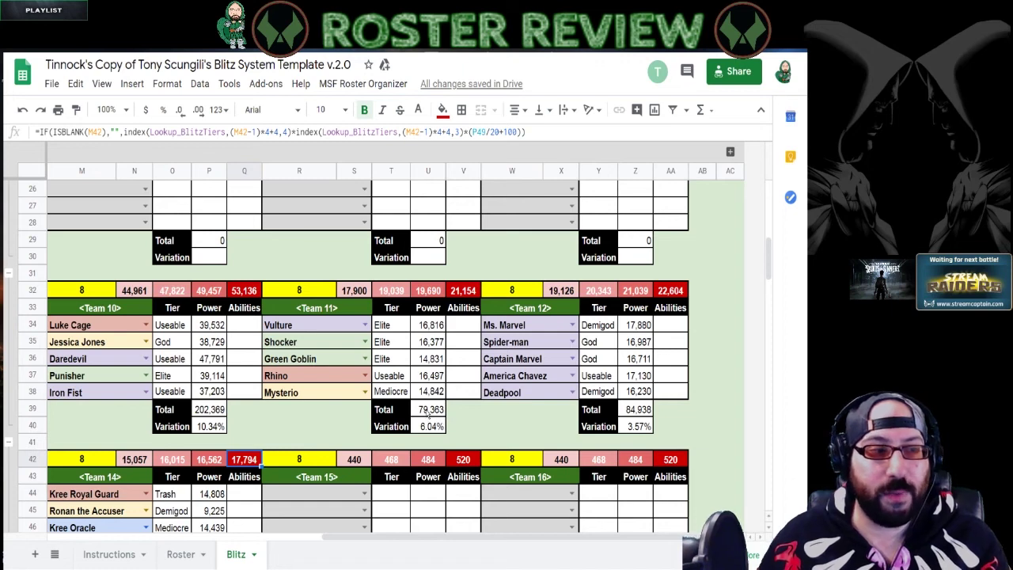
{"action": "scroll", "coordinate": [452, 413], "scroll_direction": "up", "scroll_amount": 3}
{"action": "scroll", "coordinate": [454, 412], "scroll_direction": "up", "scroll_amount": 3}
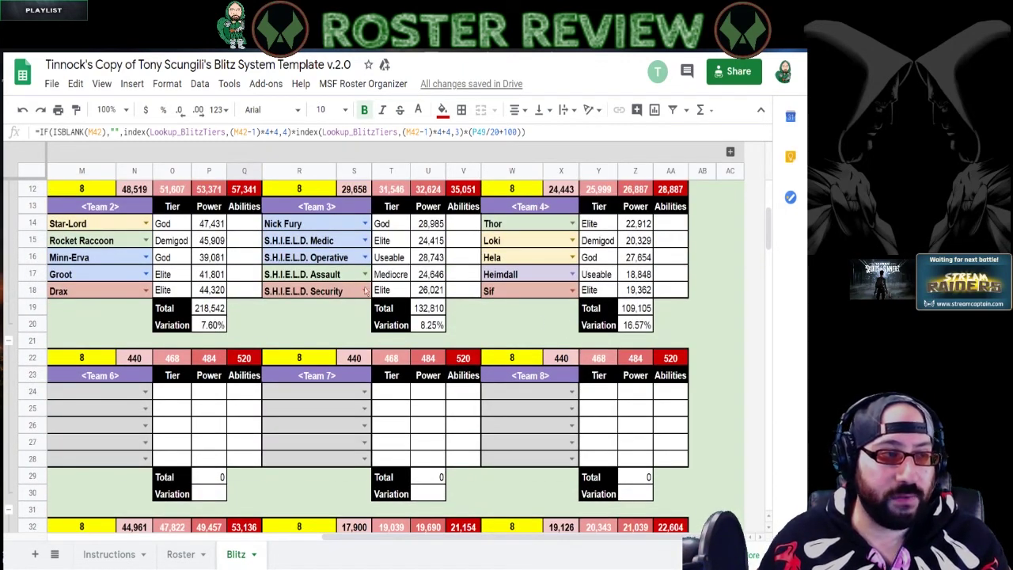
{"action": "scroll", "coordinate": [441, 321], "scroll_direction": "down", "scroll_amount": 8}
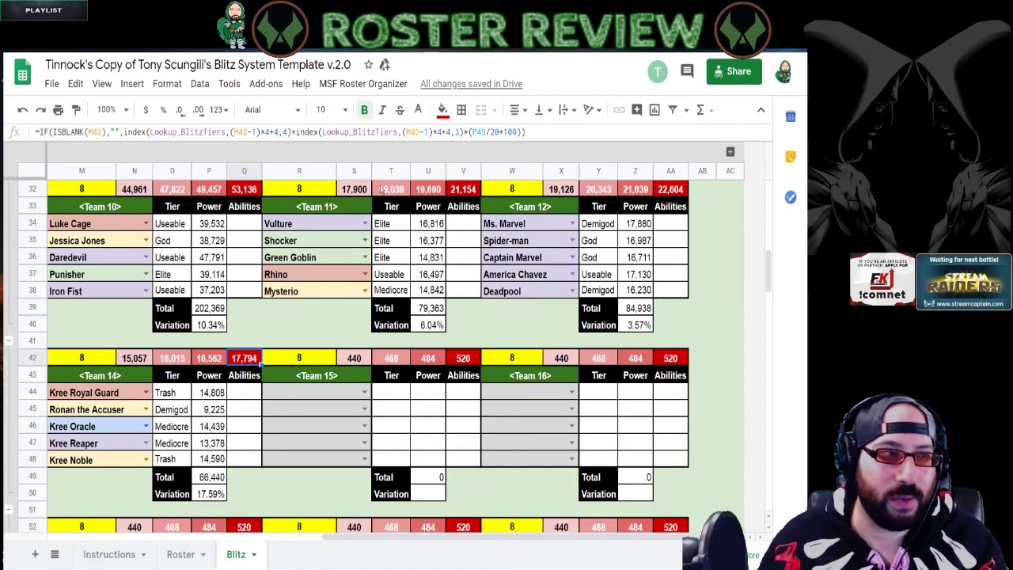
{"action": "scroll", "coordinate": [428, 331], "scroll_direction": "up", "scroll_amount": 5}
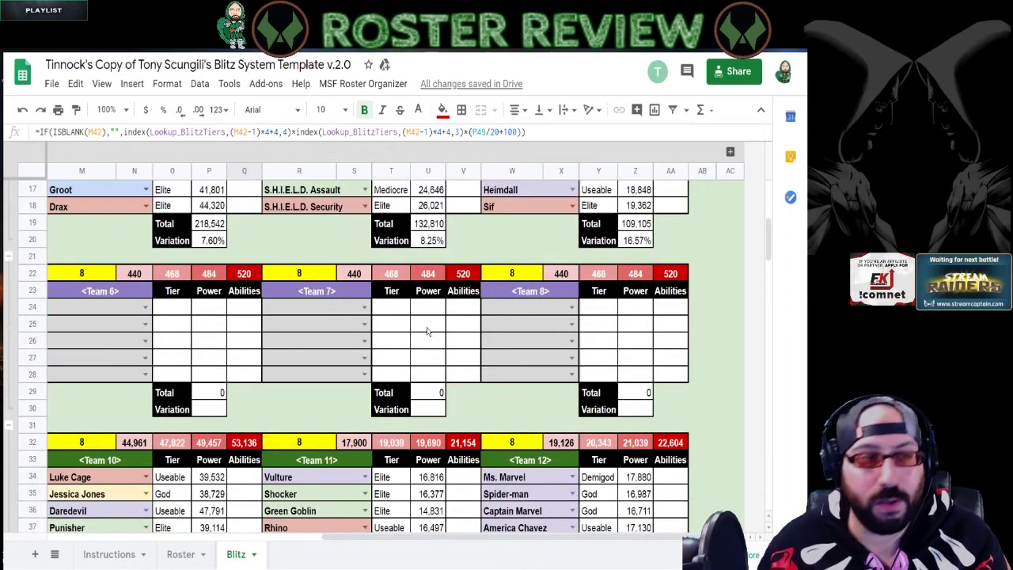
{"action": "scroll", "coordinate": [427, 331], "scroll_direction": "up", "scroll_amount": 4}
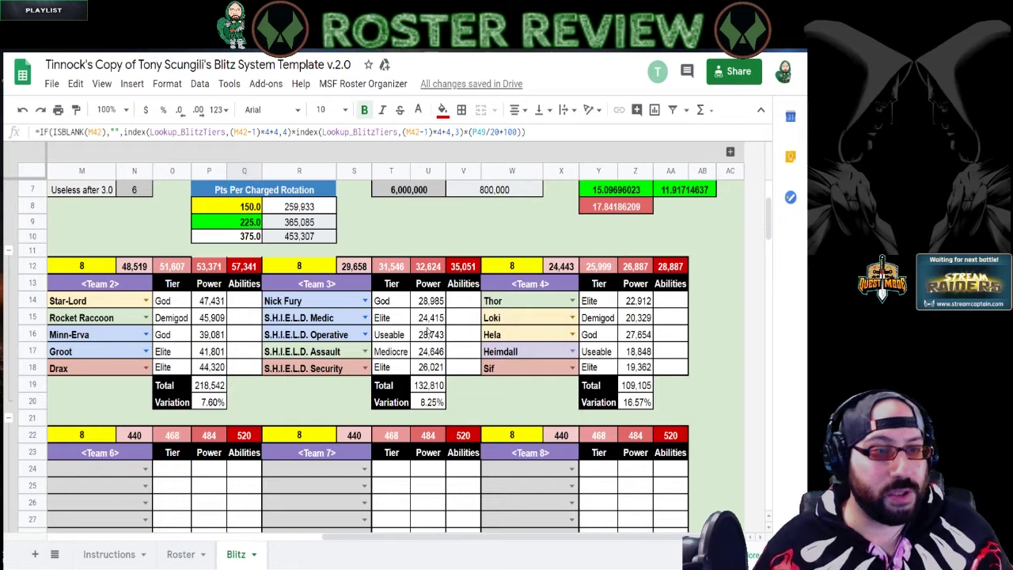
- Check the note on expected rotations and the formula for rotations with charges against the target score
{"action": "scroll", "coordinate": [428, 333], "scroll_direction": "up", "scroll_amount": 3}
{"action": "mouse_move", "coordinate": [617, 302]}
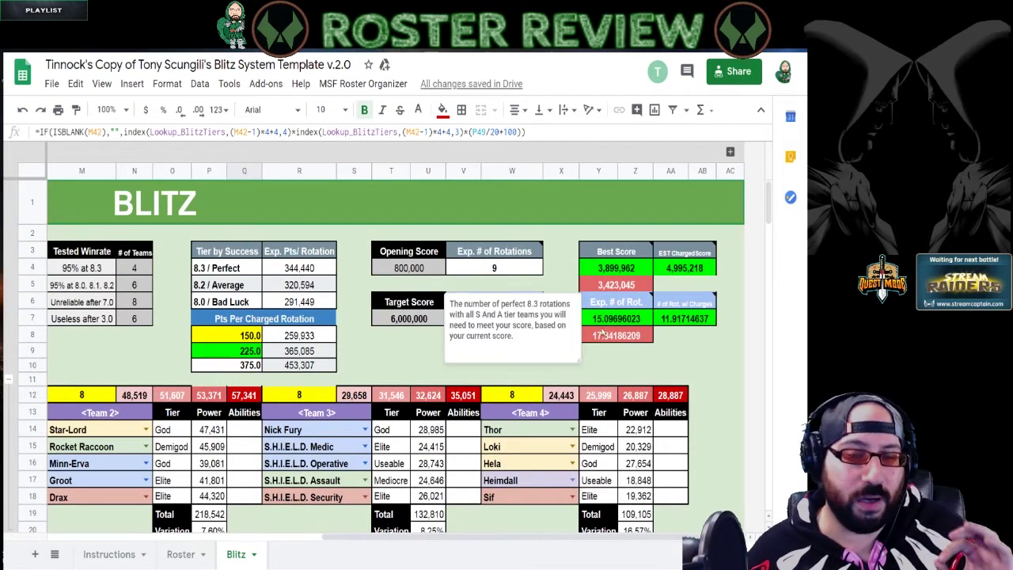
{"action": "left_click", "coordinate": [554, 368]}
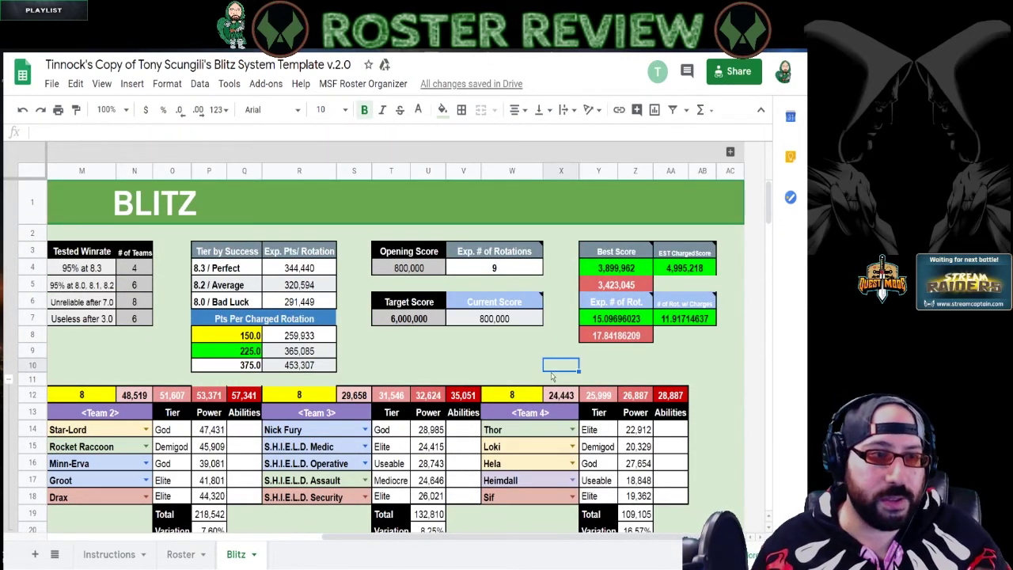
{"action": "left_click", "coordinate": [428, 320]}
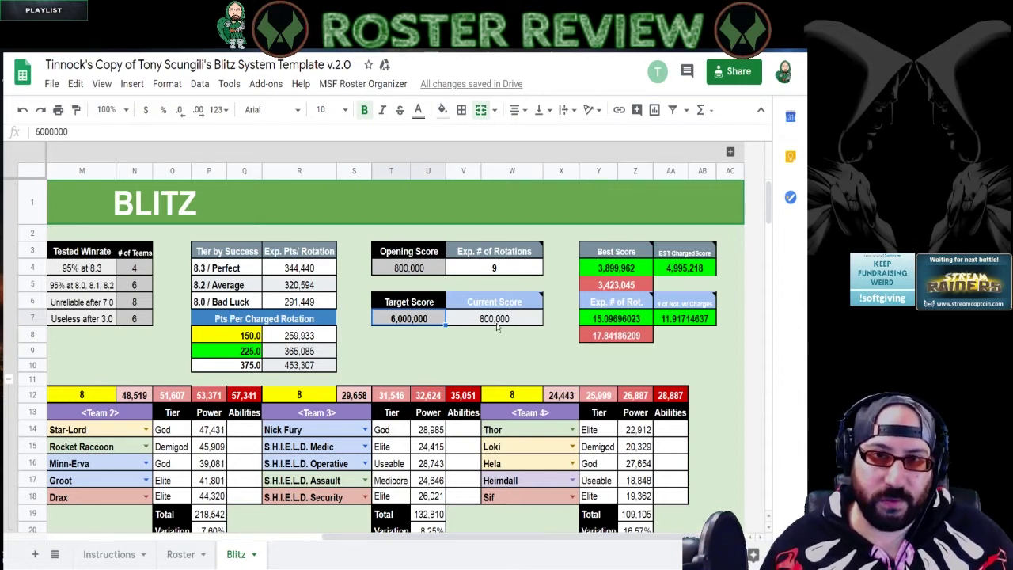
{"action": "left_click", "coordinate": [687, 319]}
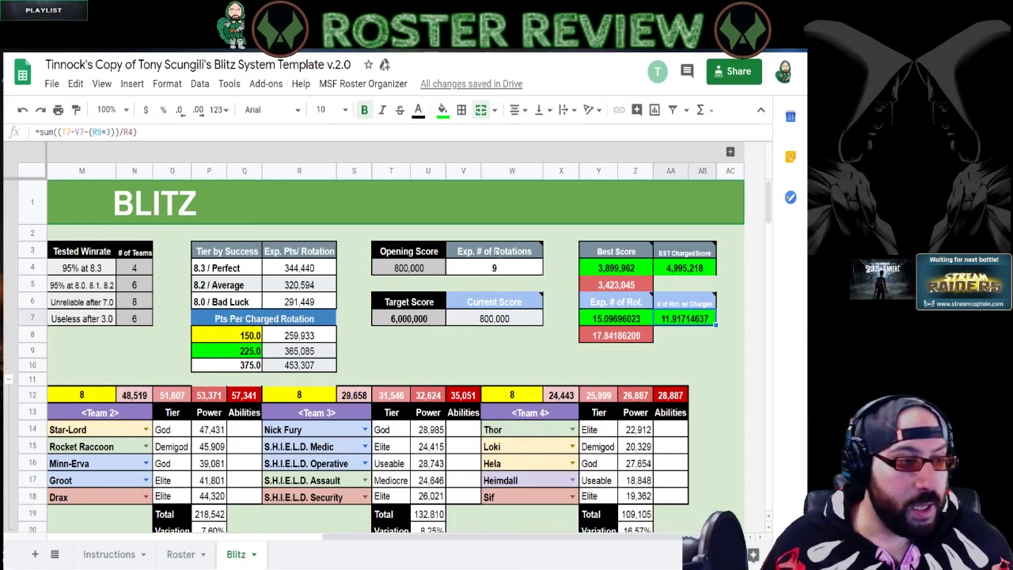
{"action": "left_click", "coordinate": [399, 321]}
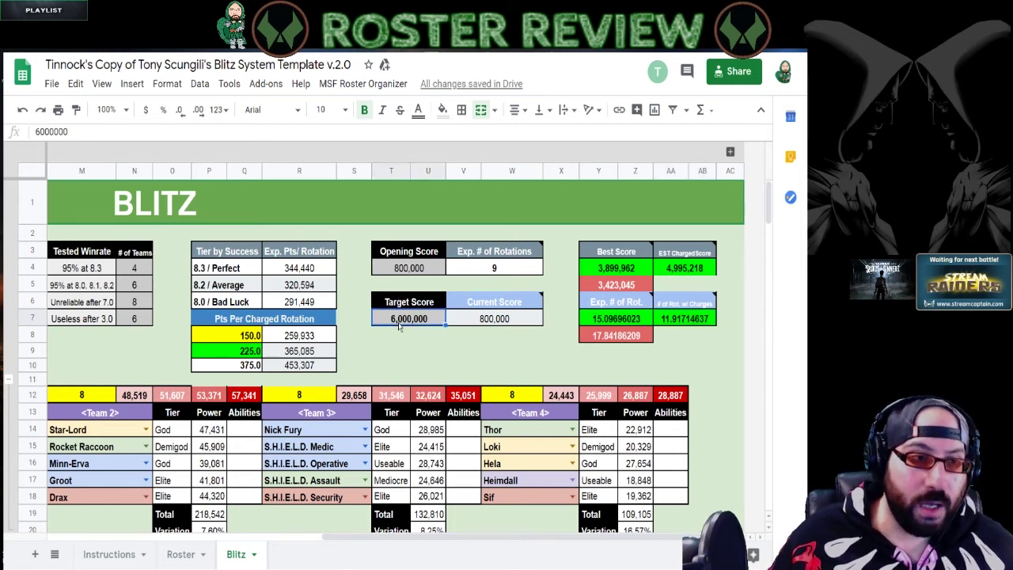